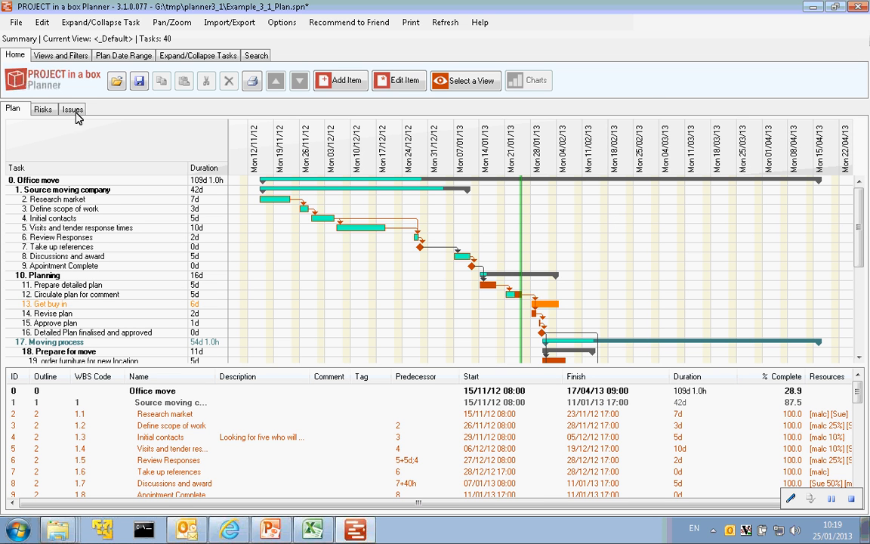
- Edit the current view and set the Gantt chart date range to Manual
left_click(57, 56)
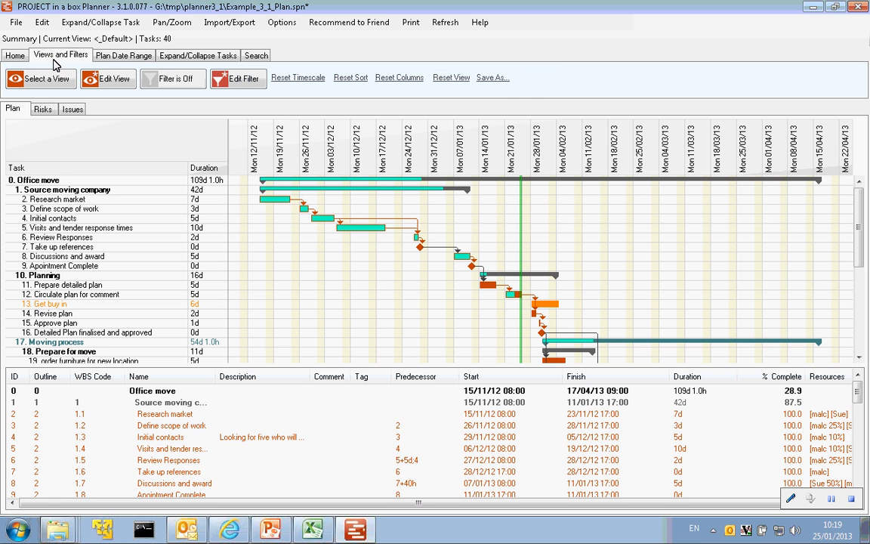
left_click(113, 84)
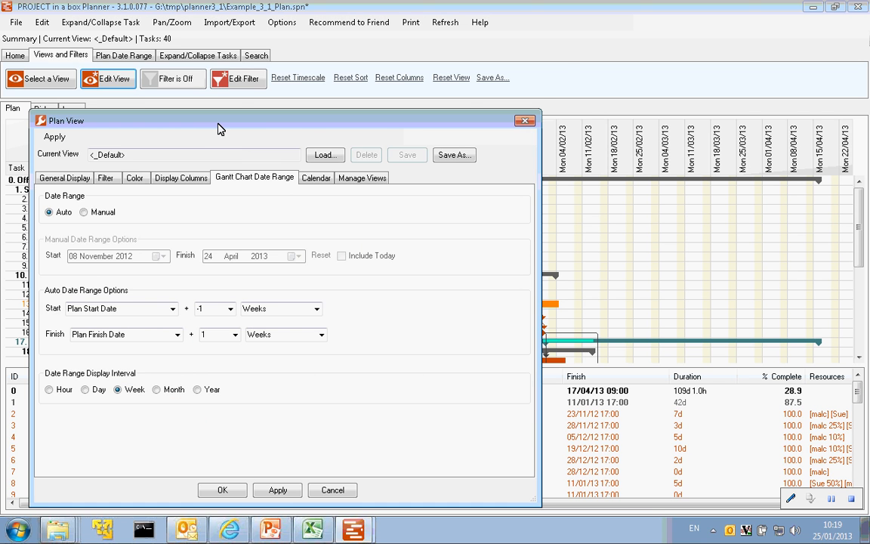
left_click_drag(198, 119, 261, 81)
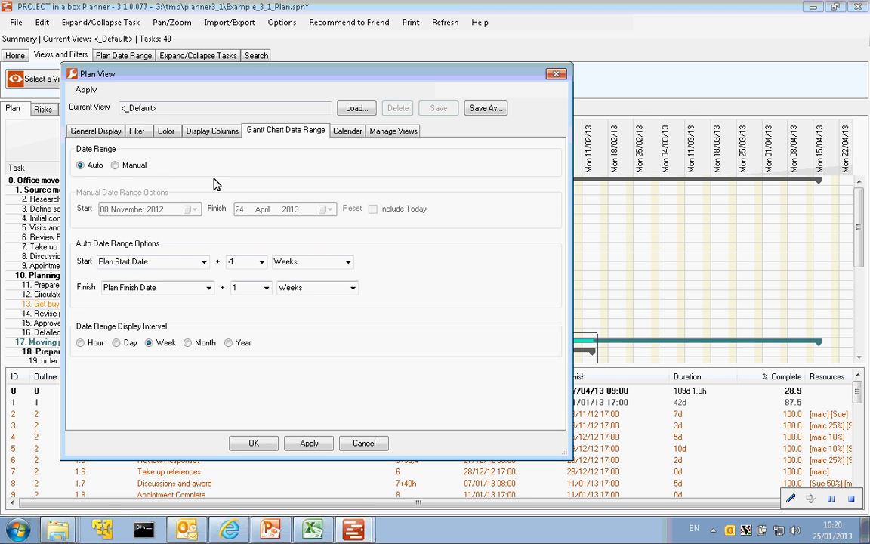
left_click(115, 166)
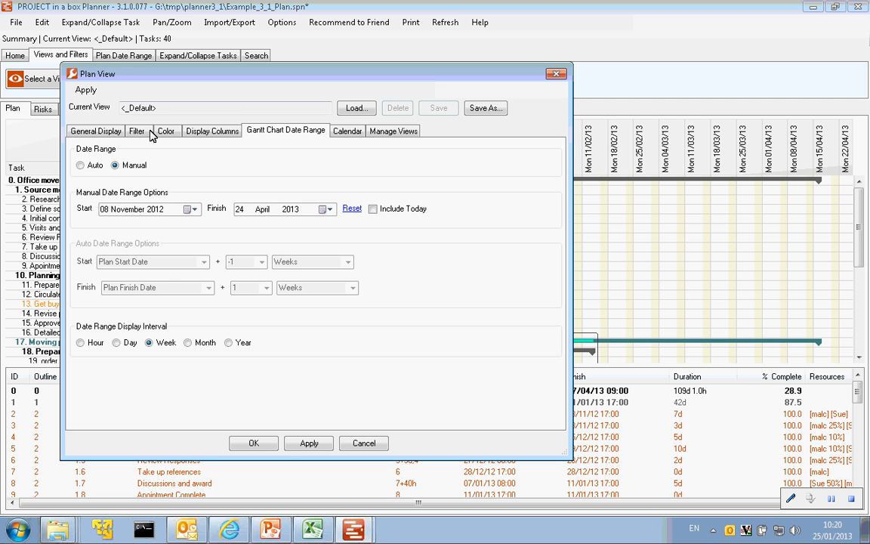
- Add the Cumulative Total Cost and Cumulative Actual Cost columns to the task list and apply the change
left_click(204, 134)
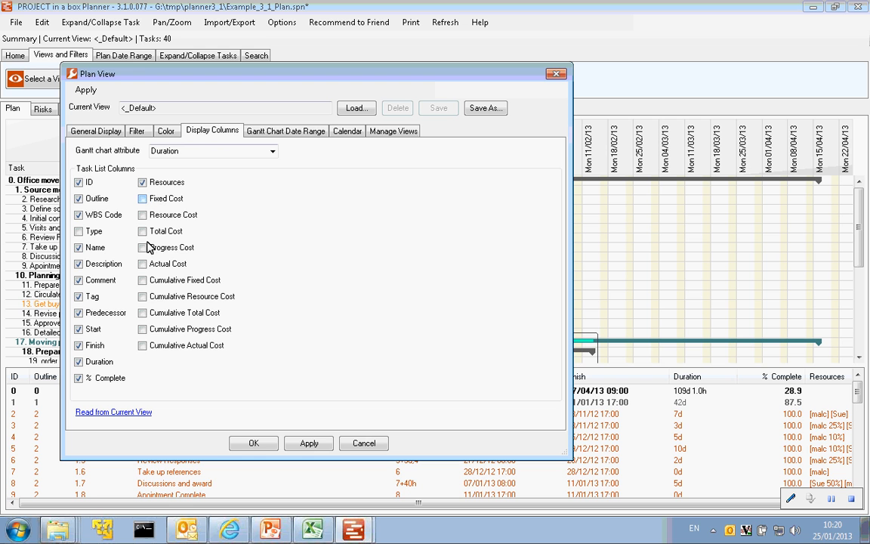
left_click(143, 313)
left_click(143, 346)
left_click(301, 445)
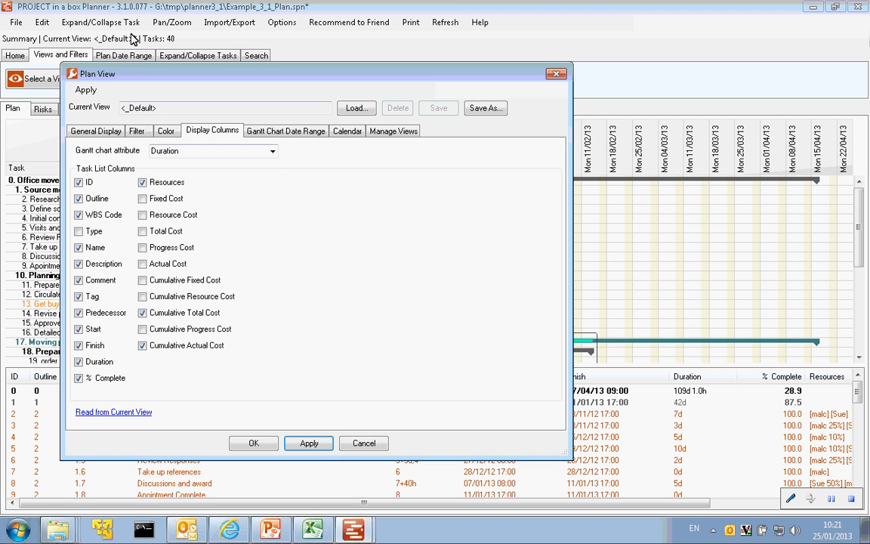
left_click(254, 445)
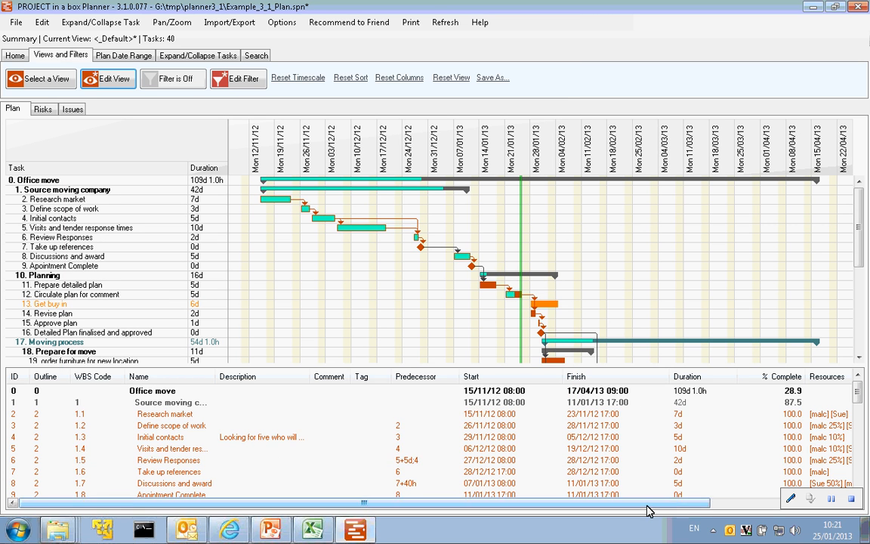
- Move the Cumulative Total Cost and Cumulative Actual Cost columns to directly after Description in the task list
left_click_drag(646, 501, 827, 500)
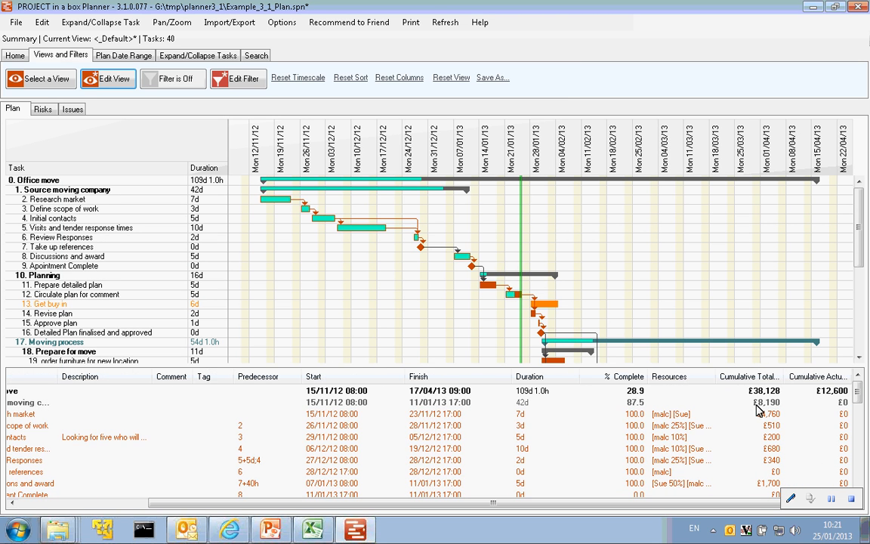
left_click(723, 382)
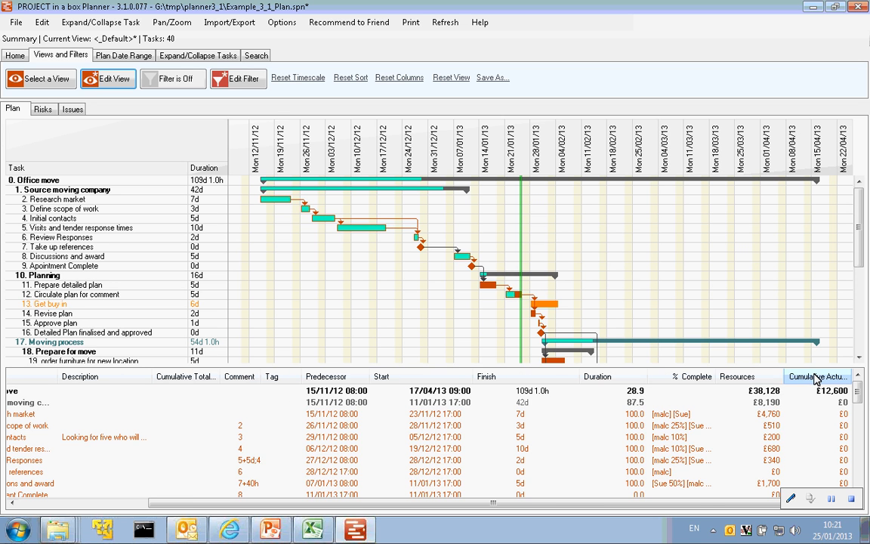
mouse_move(815, 379)
left_mouse_down()
mouse_move(229, 387)
mouse_move(291, 385)
left_mouse_up()
- Move the Tag column after % Complete and the Resources column after Comment in the task list
left_click(341, 379)
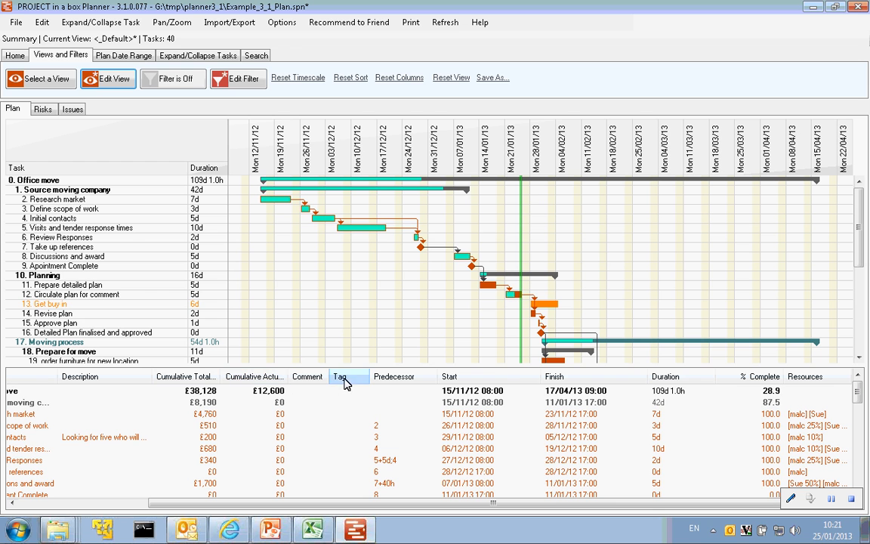
left_click(805, 380)
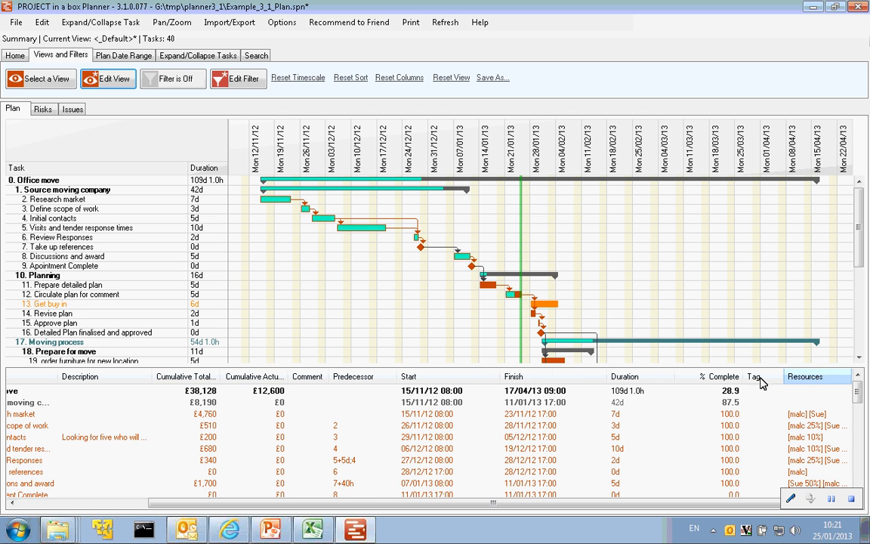
mouse_move(368, 376)
left_mouse_down()
mouse_move(334, 377)
mouse_move(362, 383)
left_mouse_up()
- Move the Predecessor column to the end of the task list and read the column layout into the view settings
left_click(424, 379)
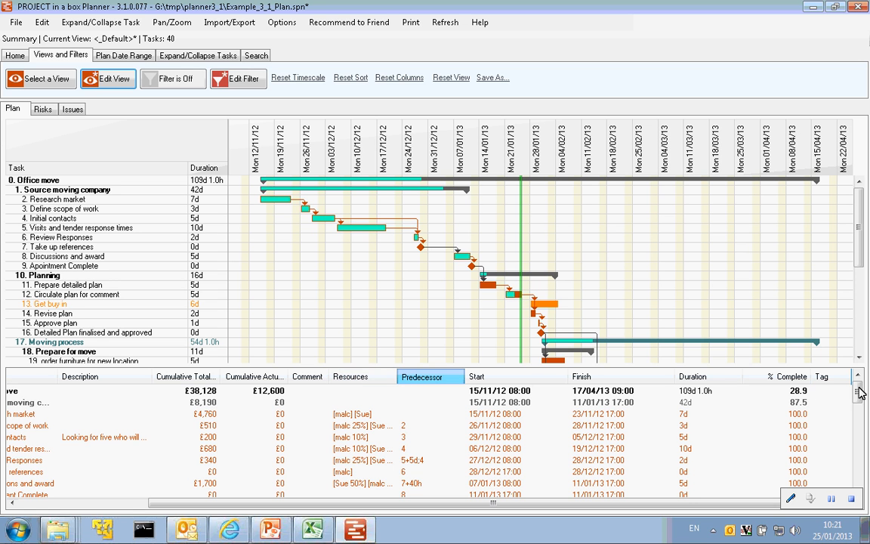
left_click_drag(857, 388, 856, 389)
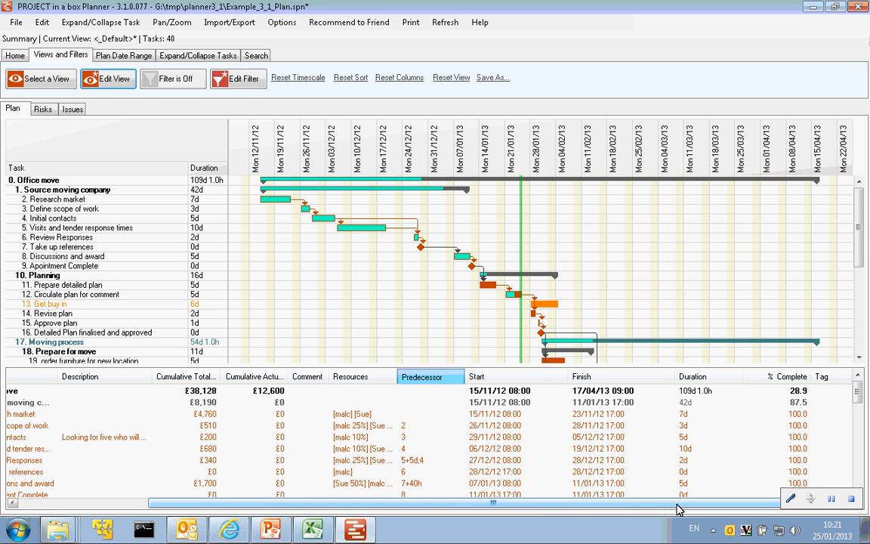
left_click_drag(562, 513, 479, 514)
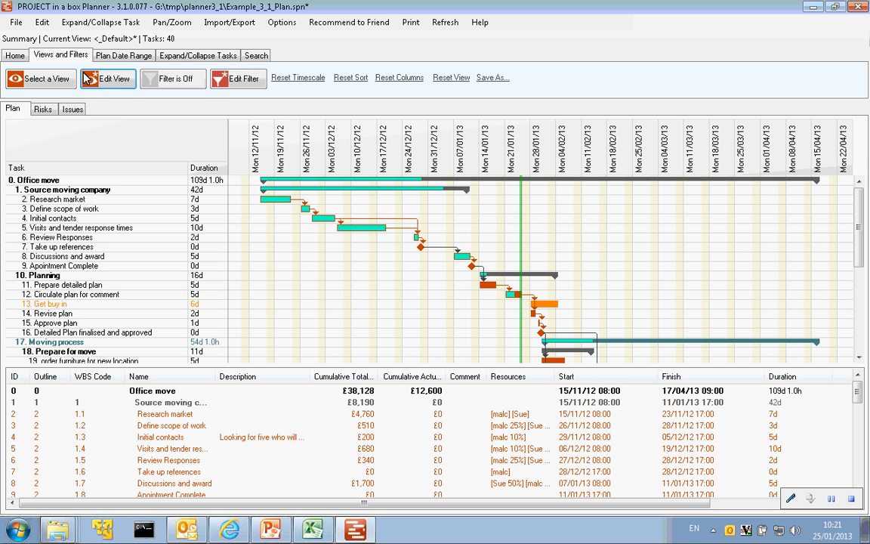
left_click(117, 82)
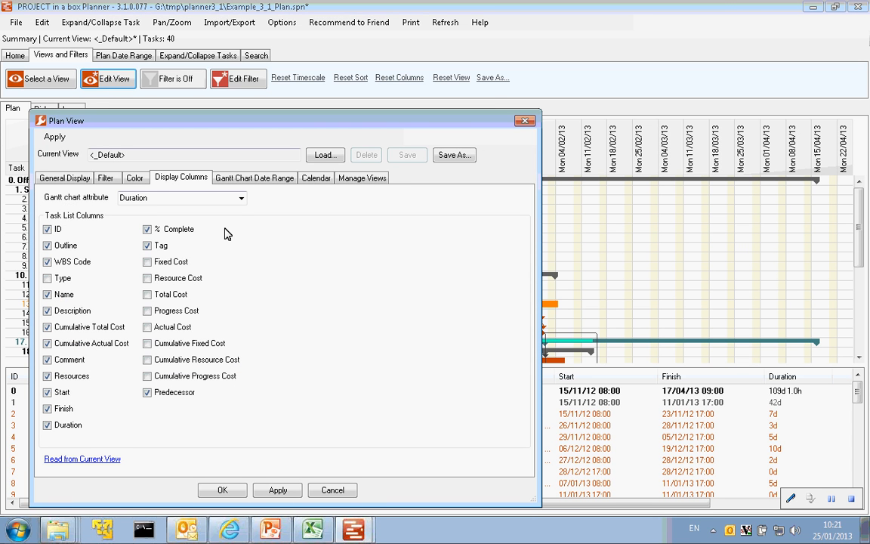
left_click(79, 459)
- Shift the splitter position one notch towards the Task List, enable Apply Splitter Position and apply it to the view
left_click(60, 179)
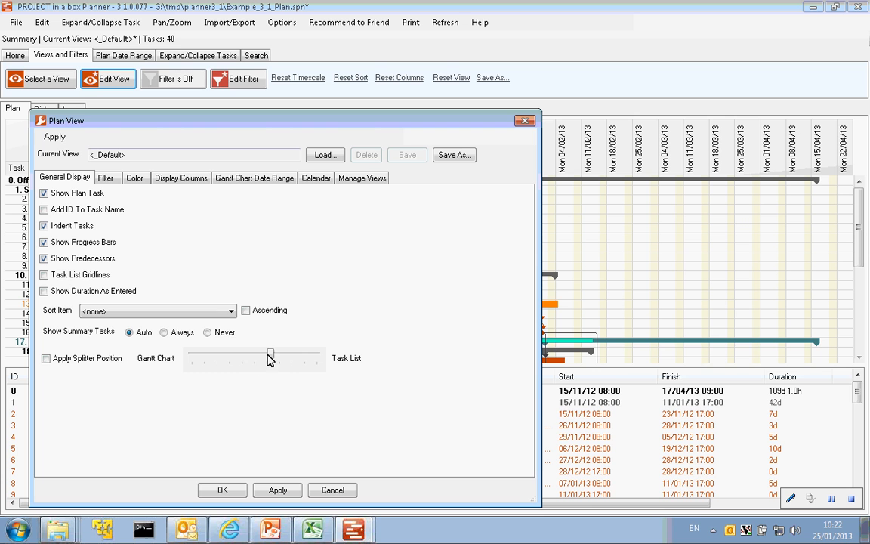
left_click_drag(270, 358, 284, 357)
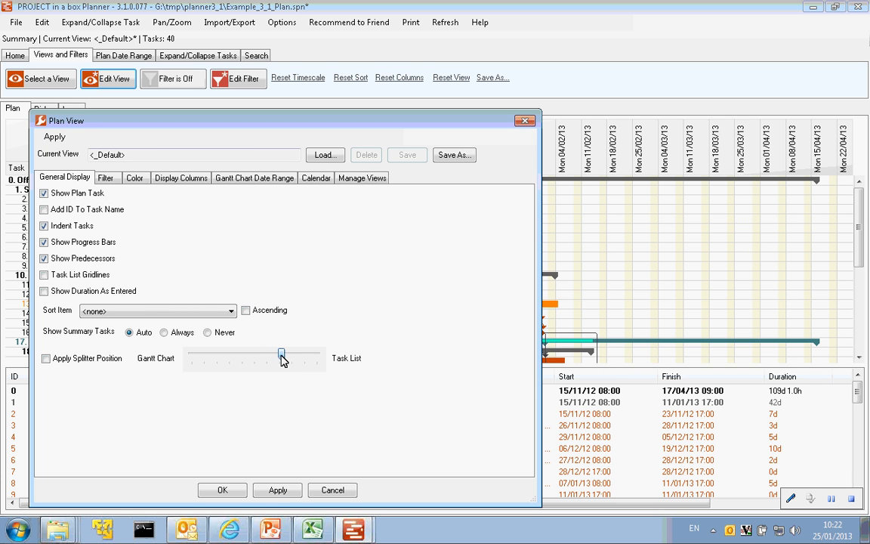
left_click(276, 491)
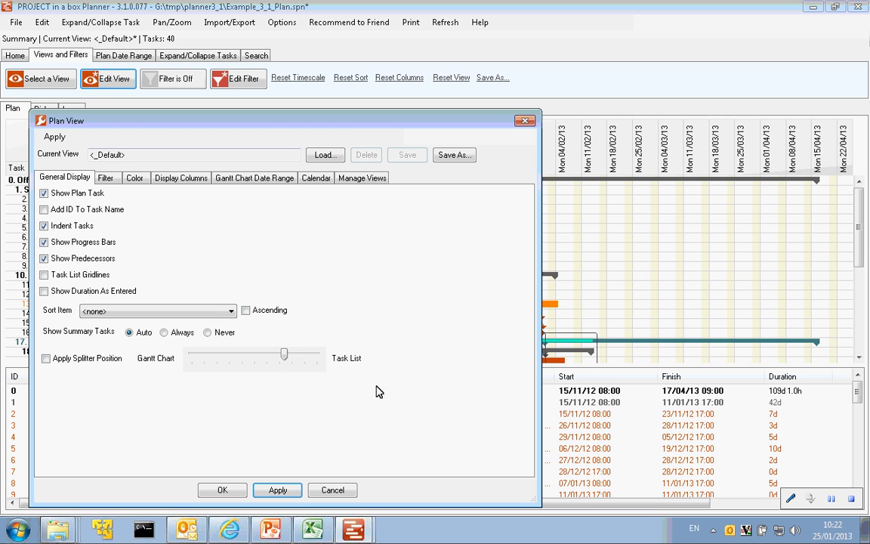
left_click(46, 359)
left_click(277, 491)
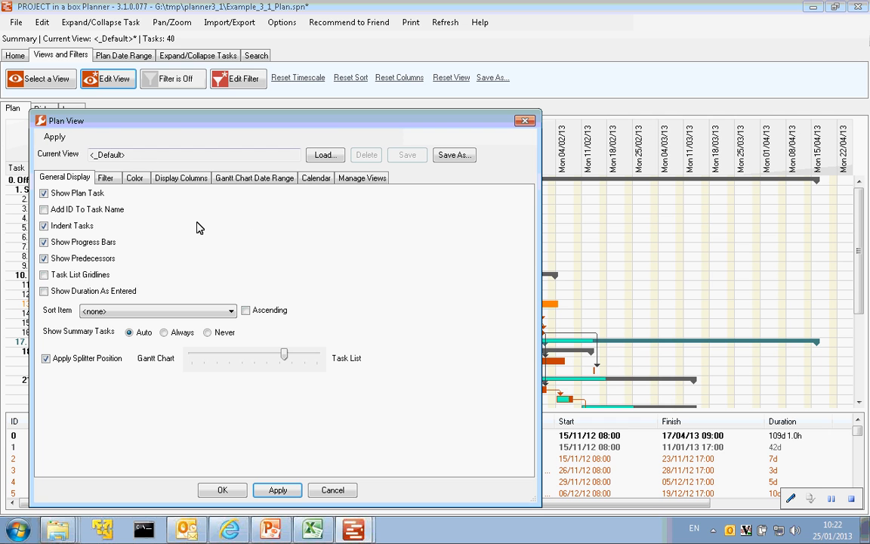
- Turn on the view's filter and enable the "Task due to finish before today" filter element
left_click(108, 181)
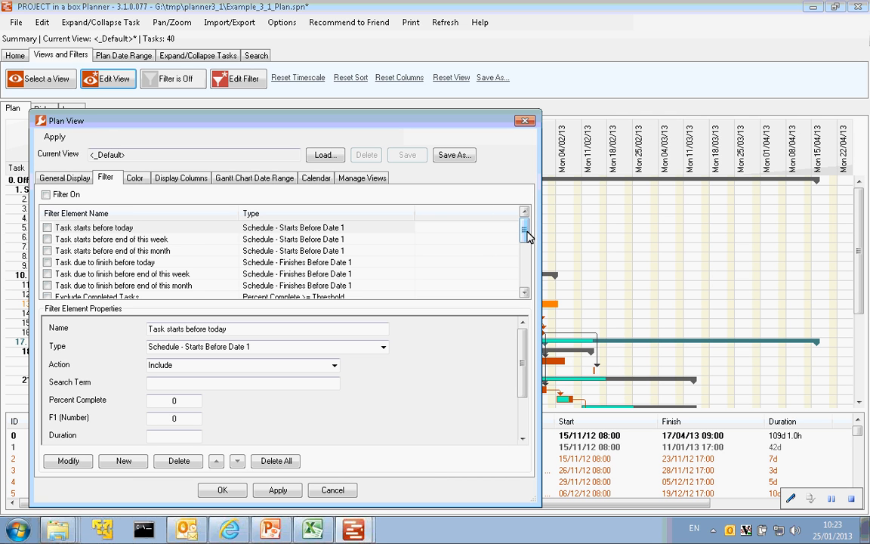
mouse_move(527, 237)
left_mouse_down()
mouse_move(525, 292)
mouse_move(520, 228)
left_mouse_up()
scroll(521, 258, "down", 1)
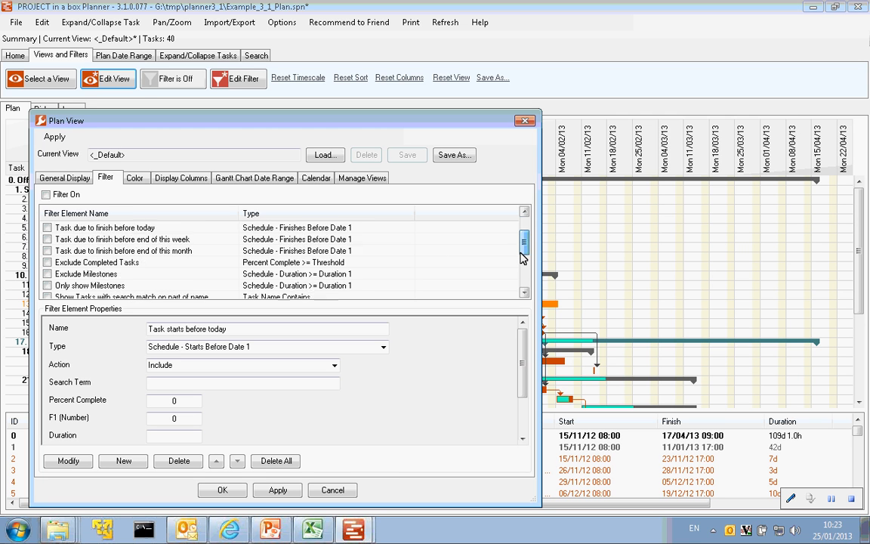
scroll(521, 257, "down", 2)
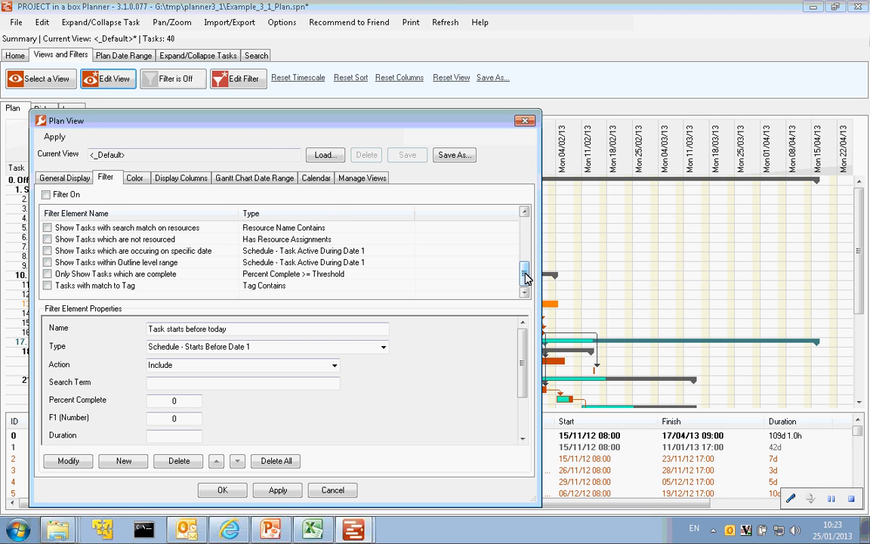
left_click_drag(524, 272, 524, 229)
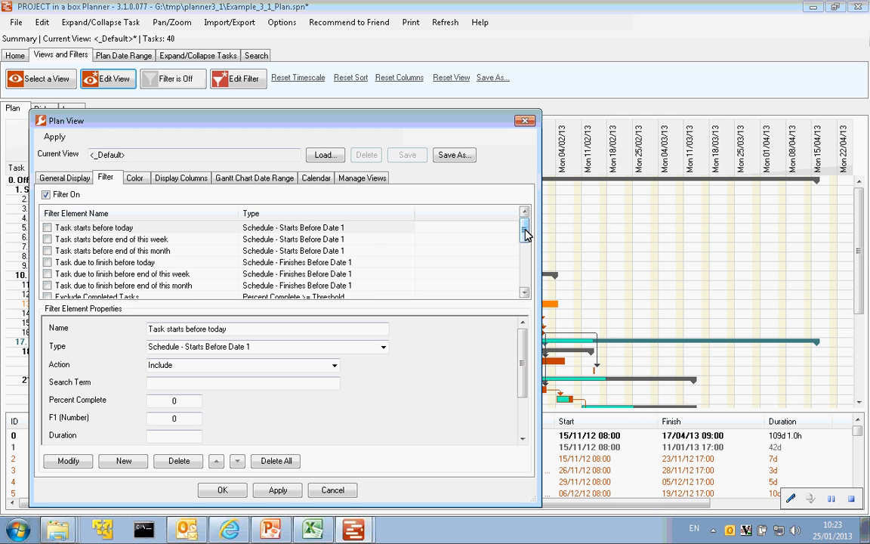
left_click(47, 263)
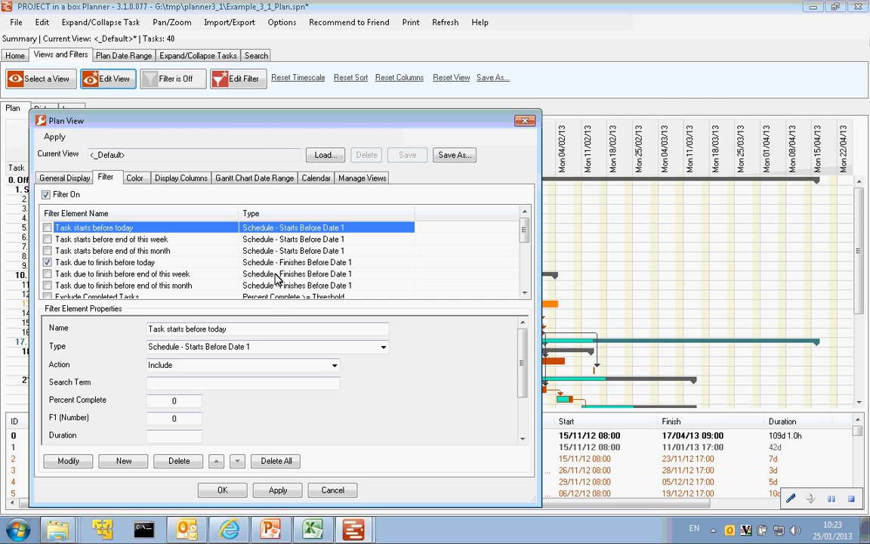
- Review the properties of the "Task due to finish before today" element and apply the filter to the plan
left_click(249, 261)
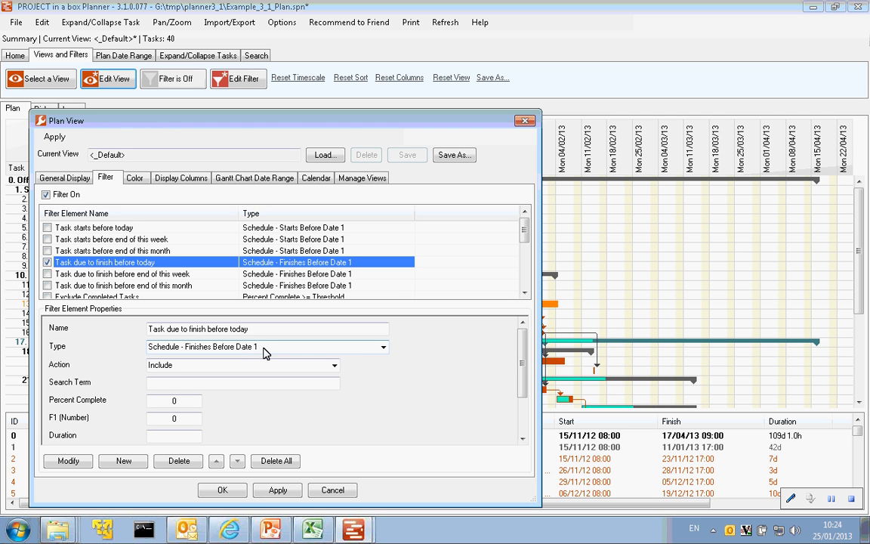
left_click_drag(520, 355, 535, 423)
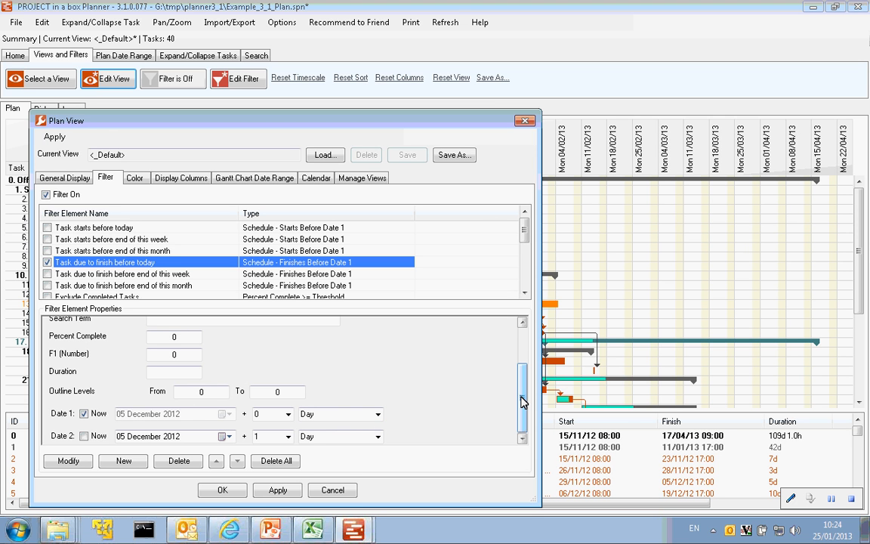
left_click_drag(523, 402, 493, 363)
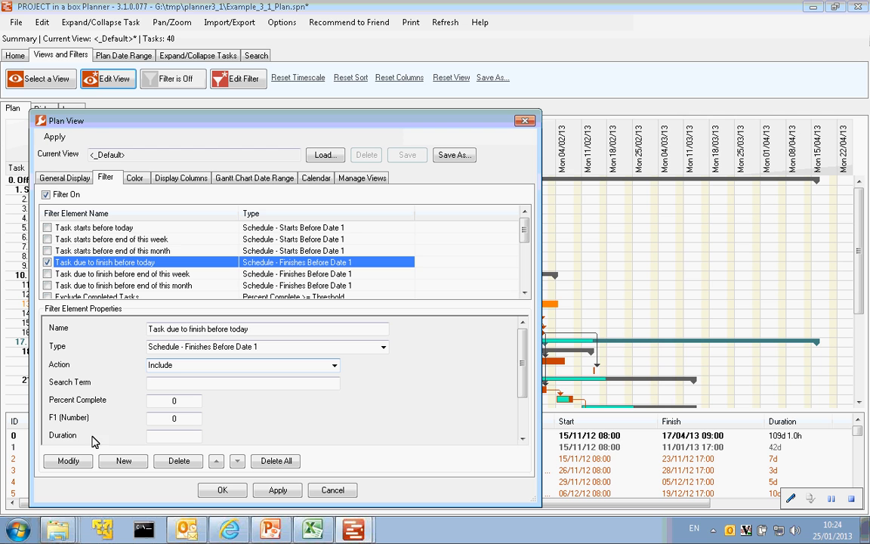
left_click(279, 490)
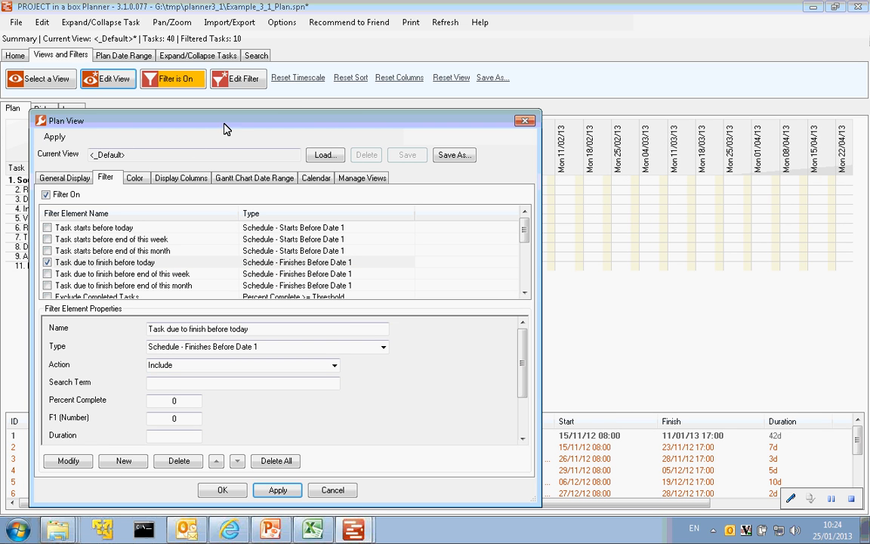
left_click_drag(225, 129, 291, 303)
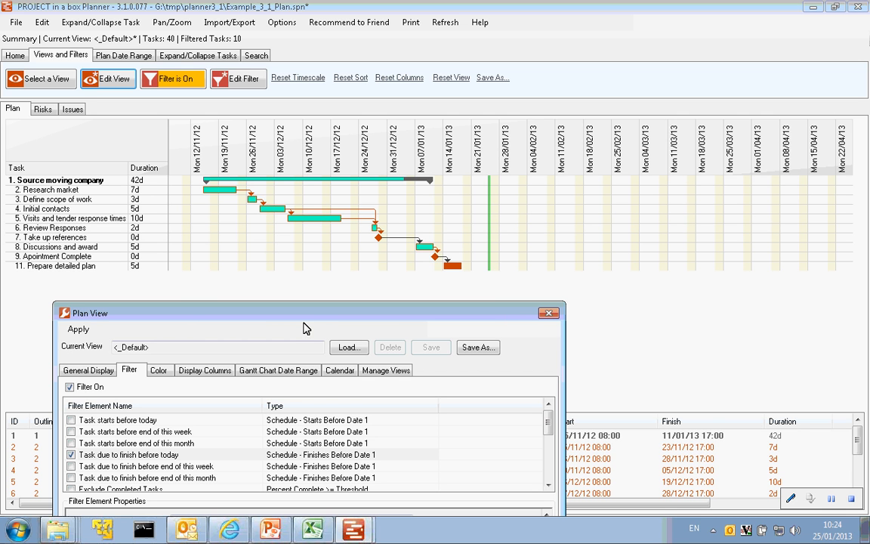
- Change the action of the "Task due to finish before today" filter element to Highlight and apply it to the plan
left_click_drag(318, 315, 463, 110)
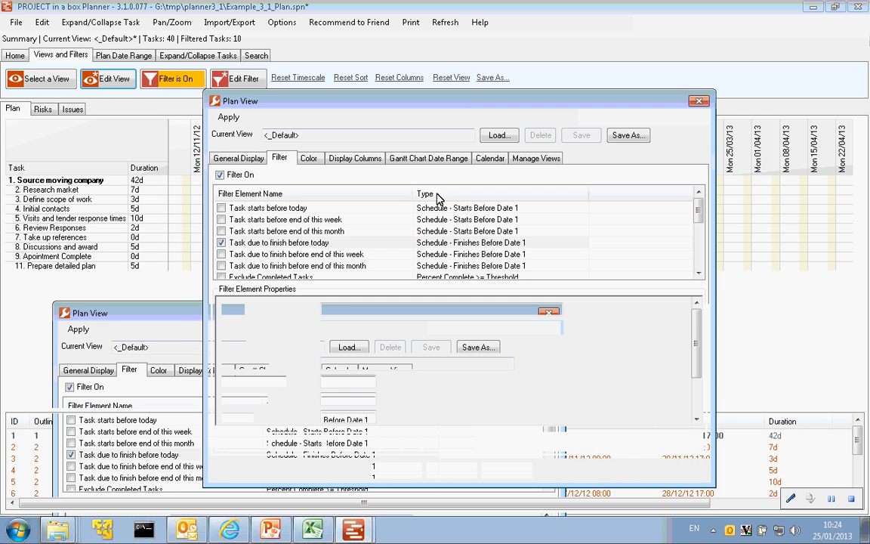
left_click(270, 244)
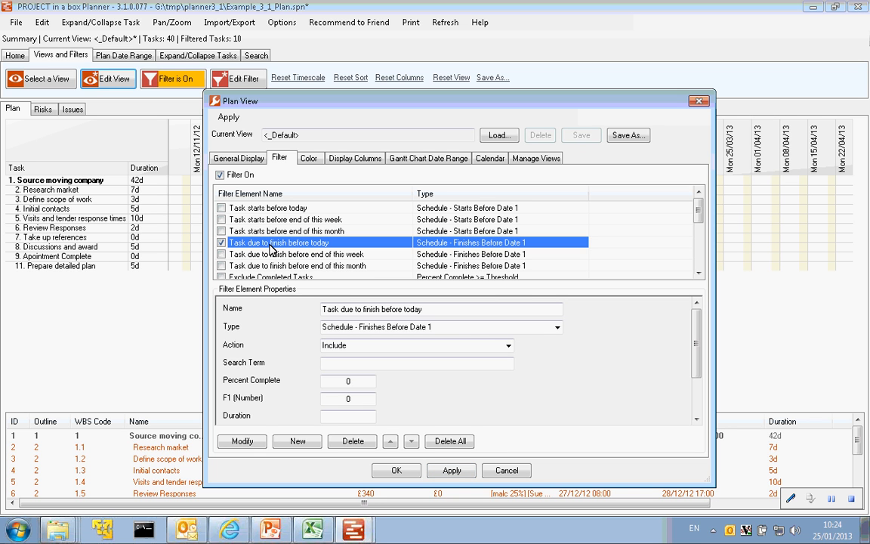
left_click(512, 347)
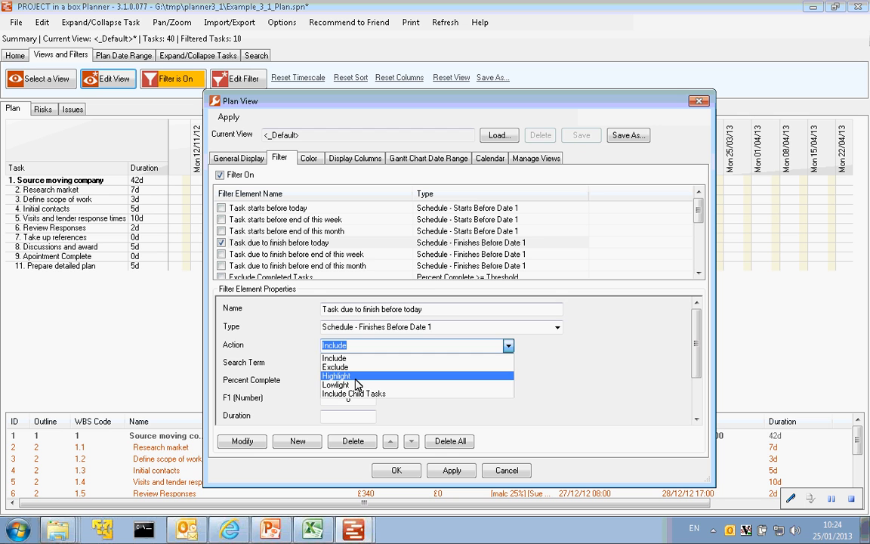
left_click(356, 376)
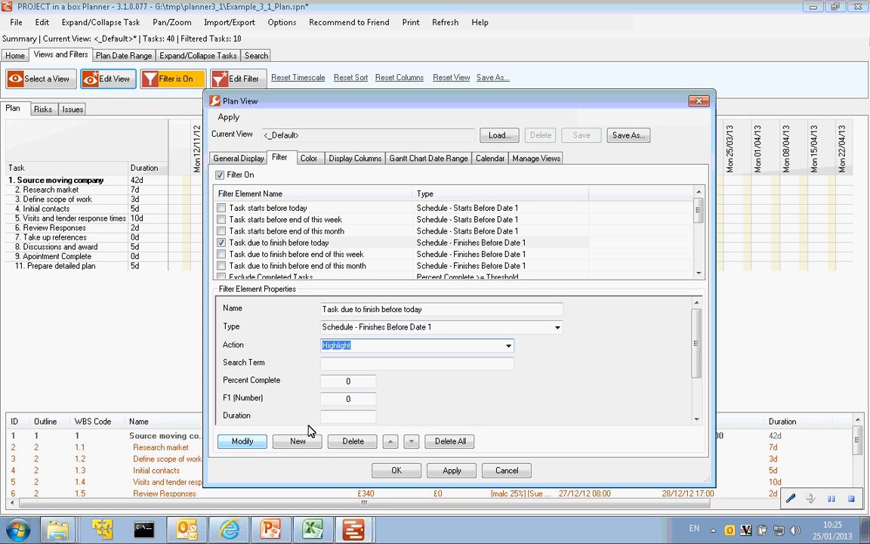
left_click(252, 444)
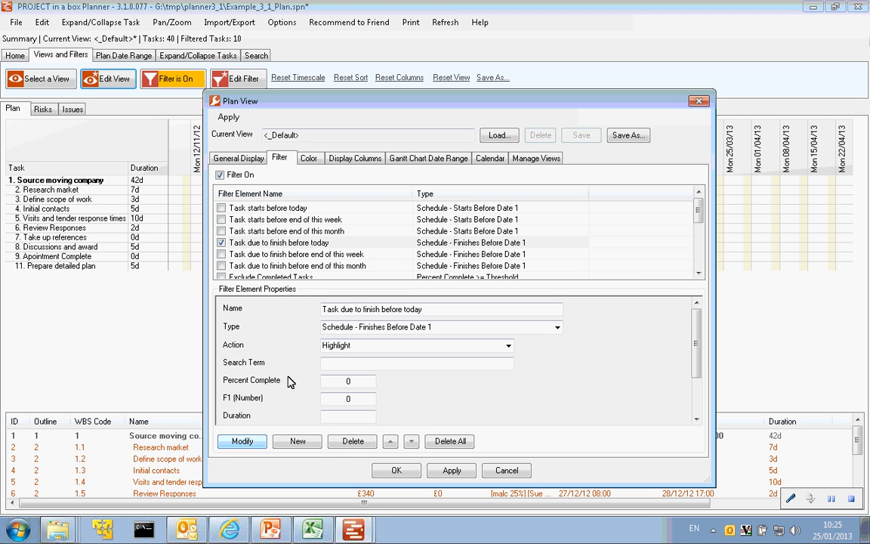
left_click(451, 470)
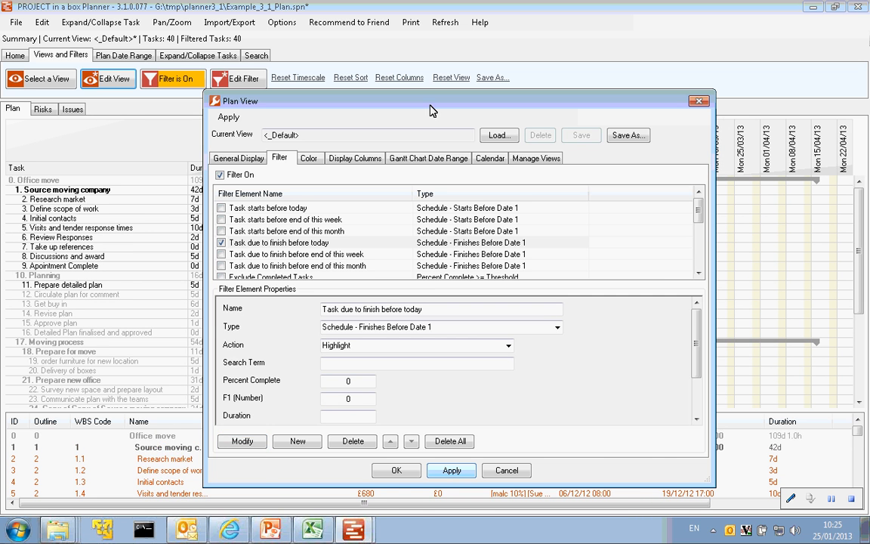
left_click_drag(430, 105, 375, 341)
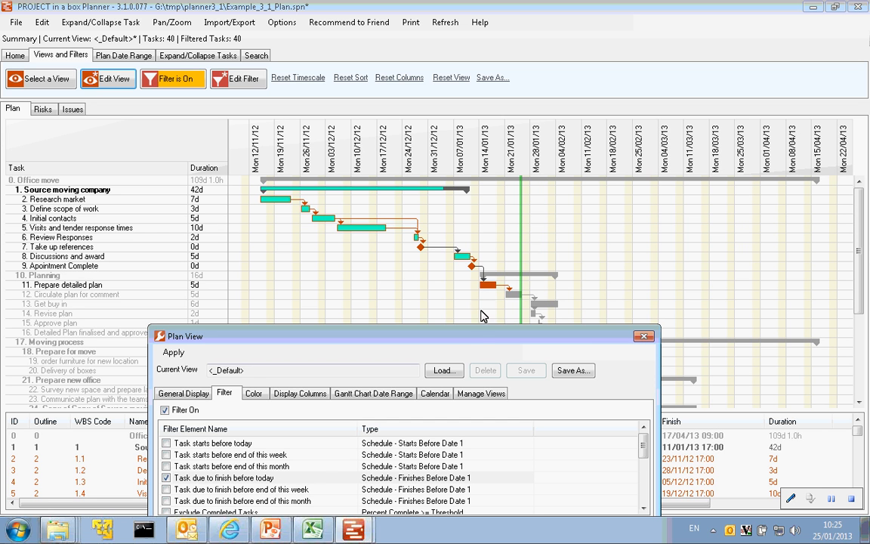
- Enable the "Exclude Completed Tasks" filter element, select it to show its properties, and apply the filter to the plan
left_click_drag(482, 337, 566, 277)
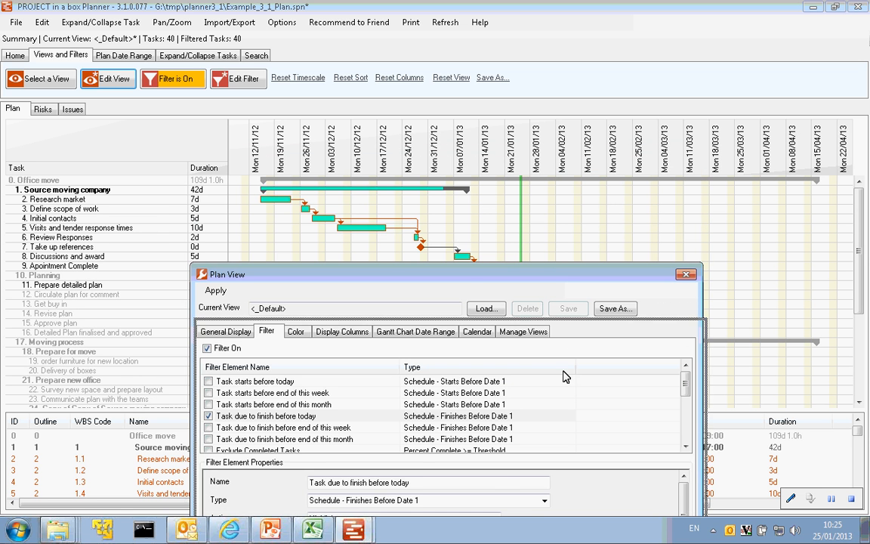
left_click_drag(566, 376, 539, 115)
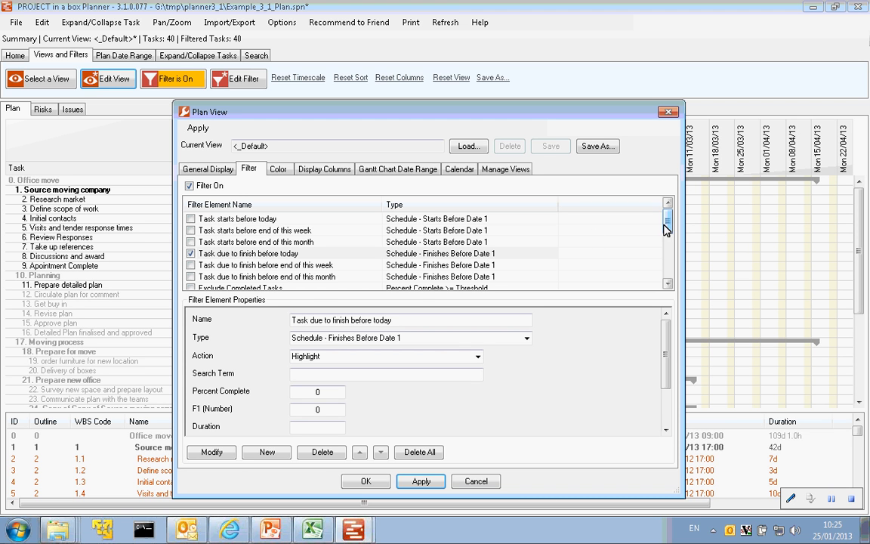
left_click_drag(670, 225, 672, 239)
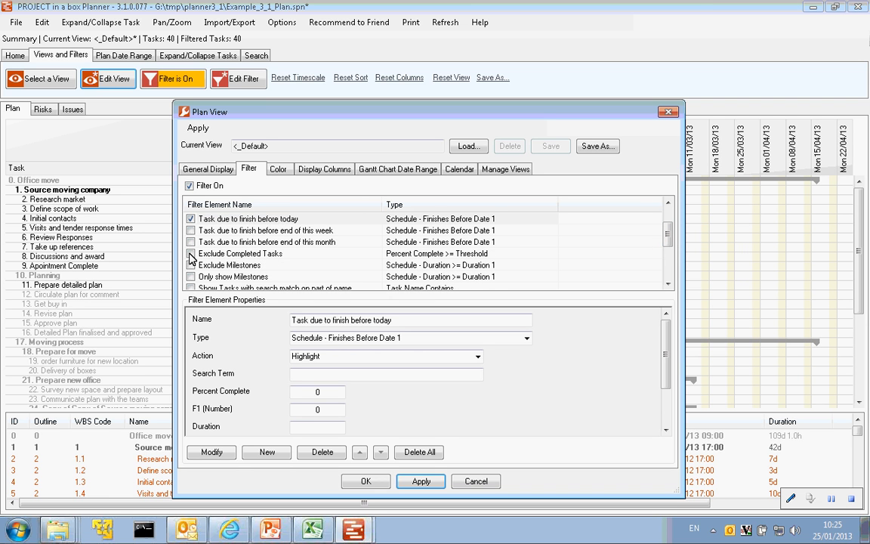
left_click(190, 255)
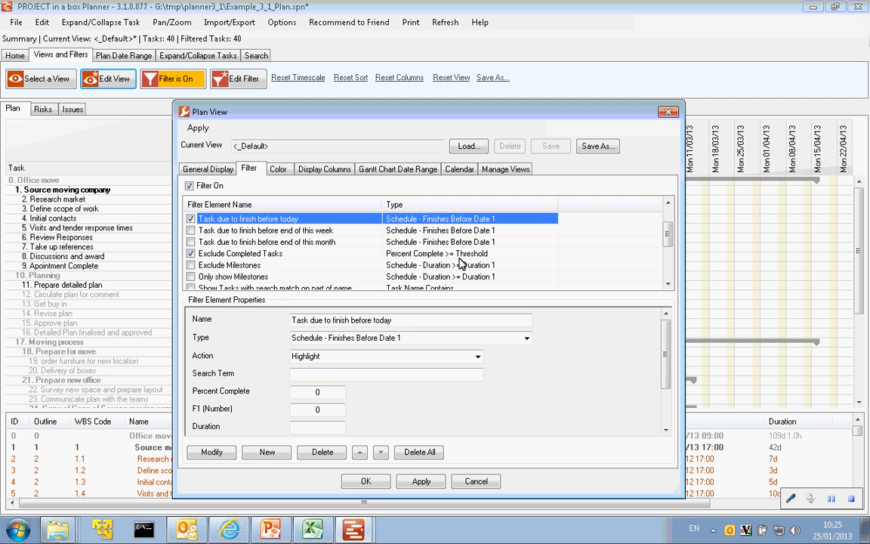
left_click(459, 257)
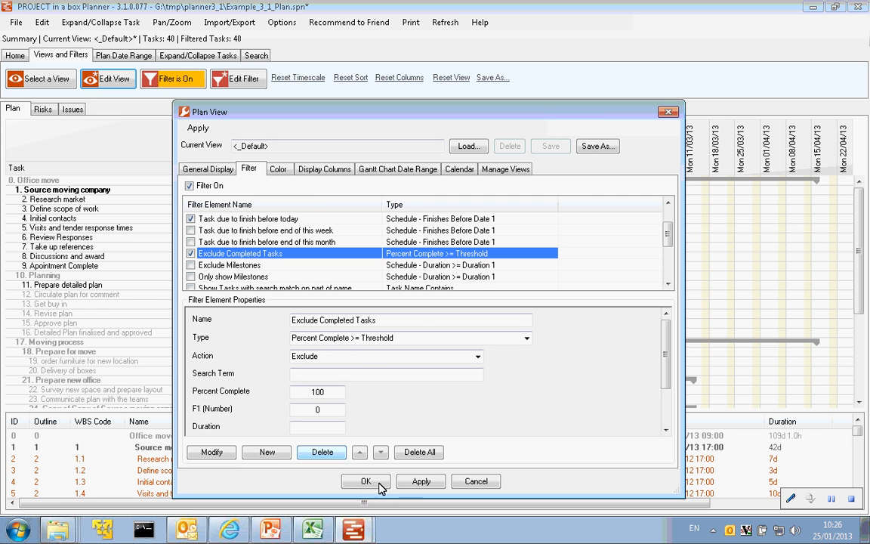
left_click(416, 482)
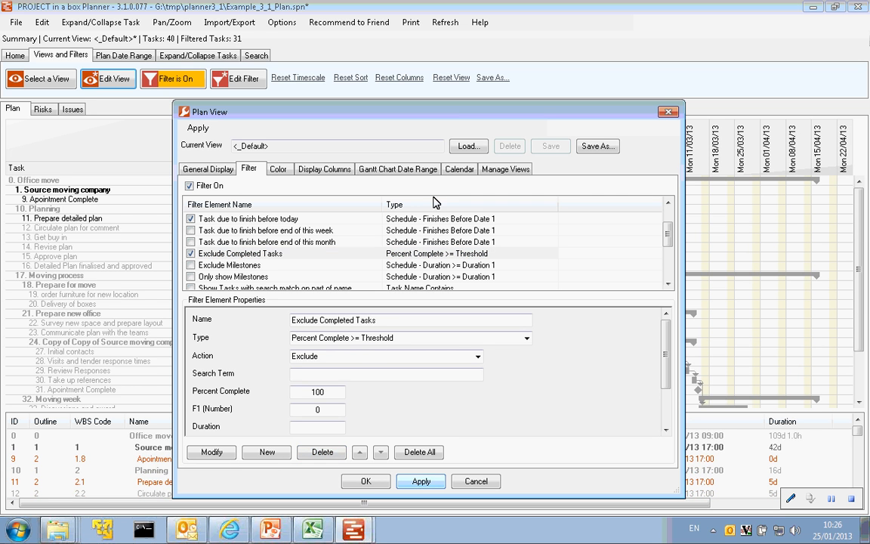
left_click_drag(421, 313, 417, 322)
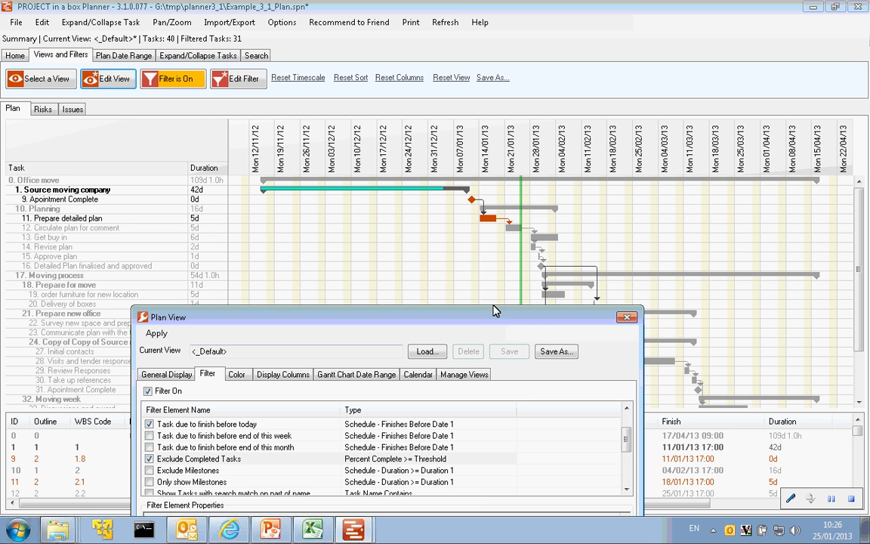
- Look through the remaining elements in the view's filter list, down to "Tasks with match to Tag"
left_click_drag(485, 325, 566, 100)
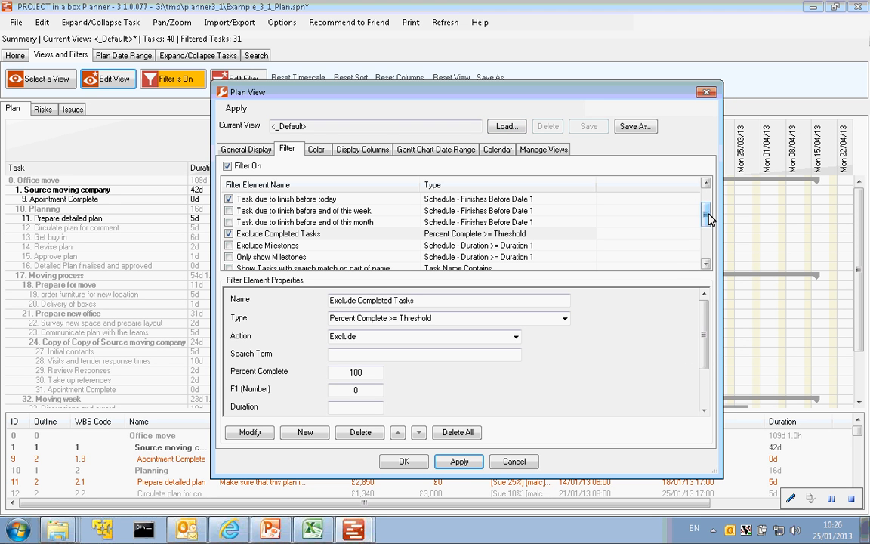
left_click_drag(709, 214, 710, 206)
scroll(639, 195, "down", 2)
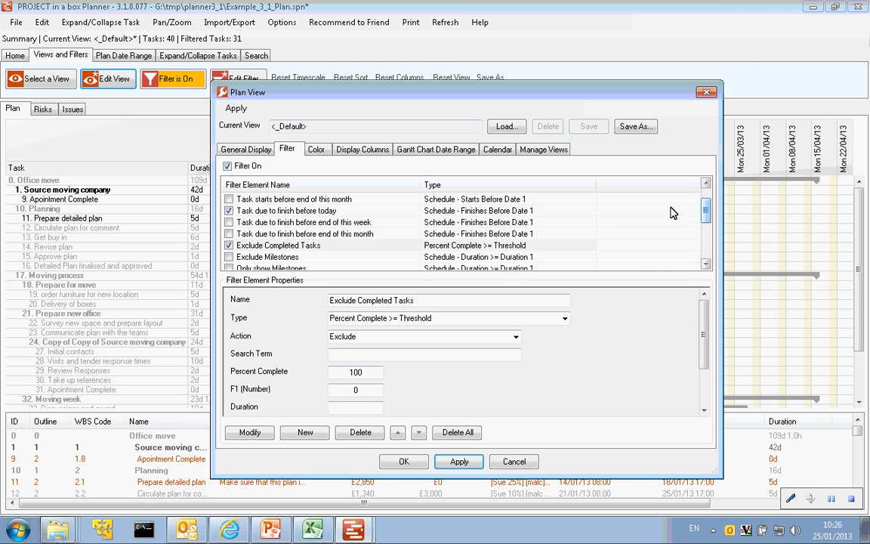
left_click_drag(707, 216, 705, 247)
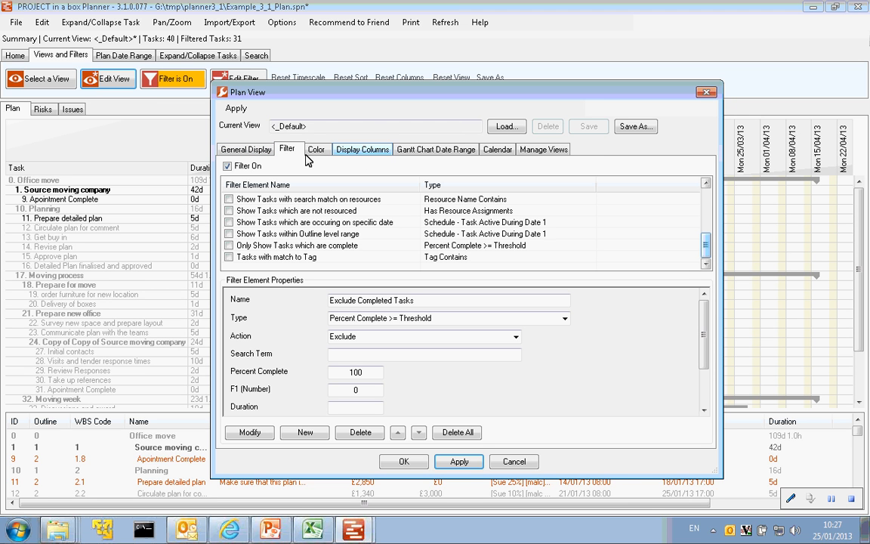
- Enter "overdue 2" as the view's description in the view management settings
left_click(543, 151)
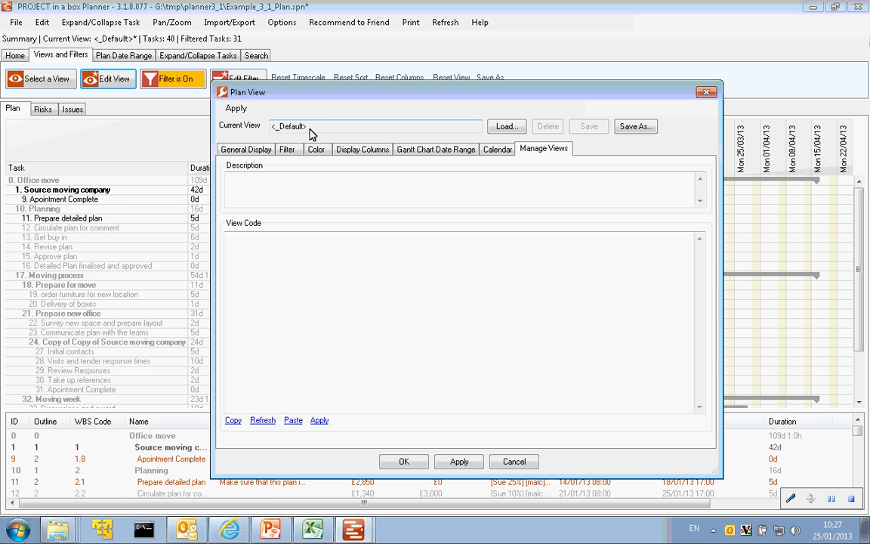
left_click(401, 187)
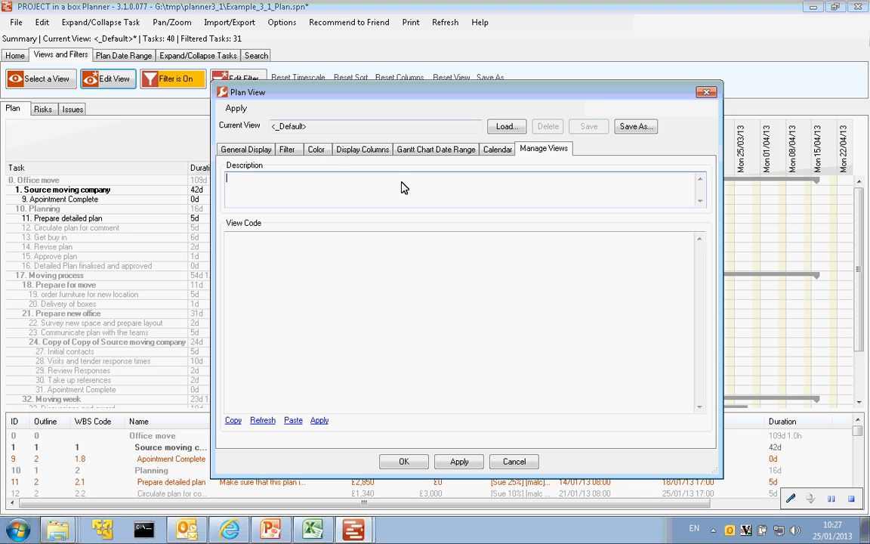
type("overdue 2")
- Save the customised view under the new name "overdue2" and accept the plan view settings
left_click(635, 127)
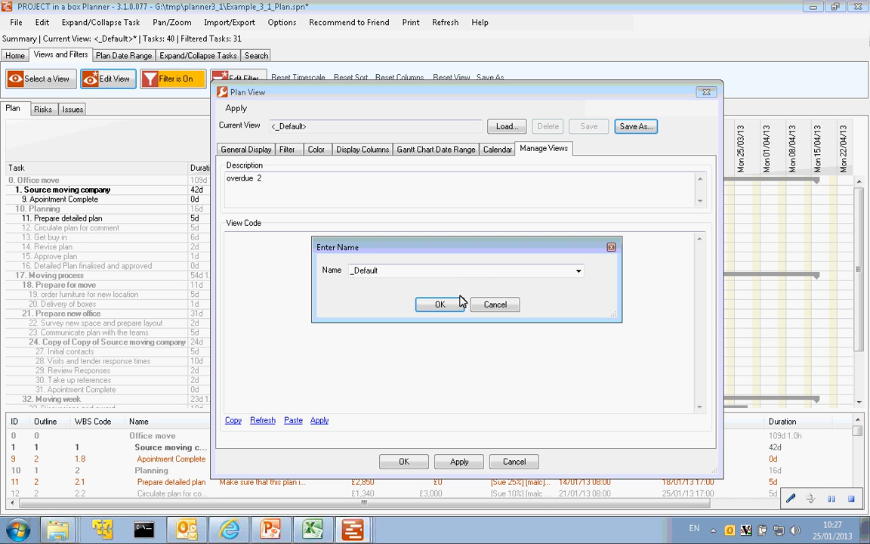
double_click(393, 275)
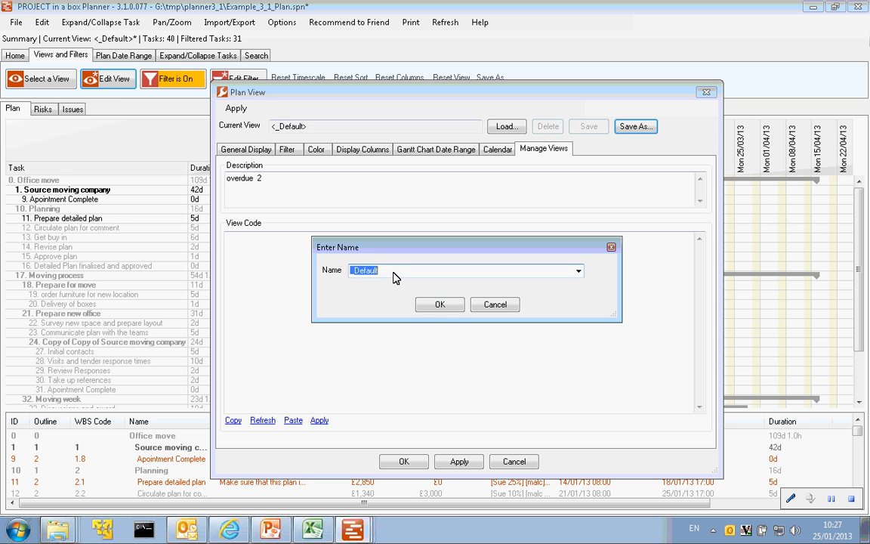
left_click(577, 272)
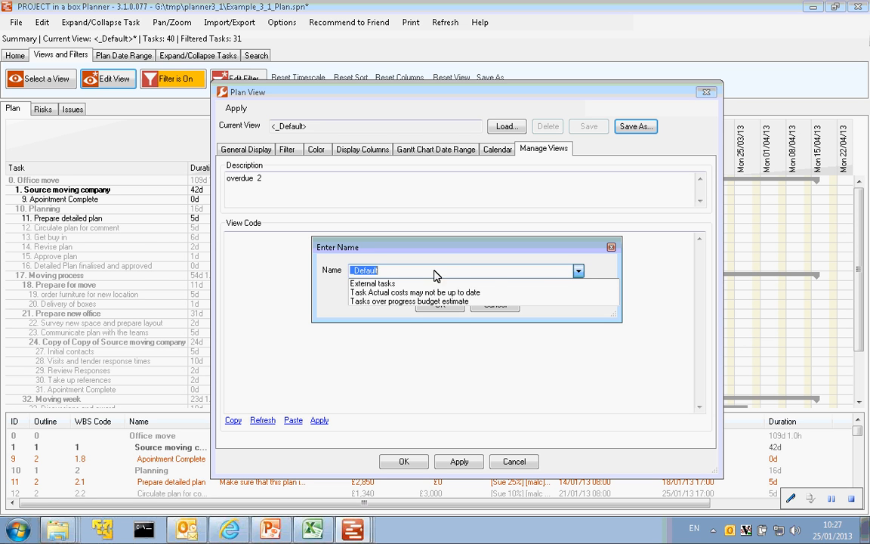
left_click(412, 273)
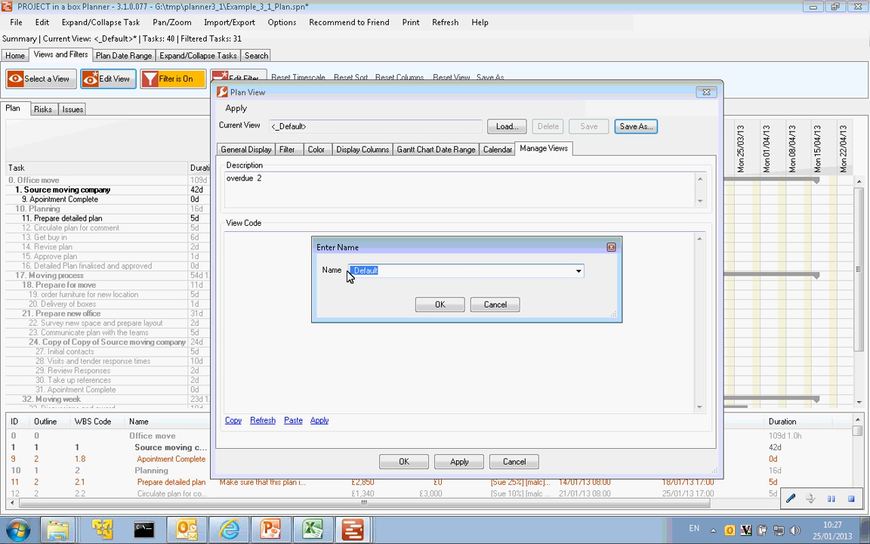
type("overdue2")
left_click(440, 305)
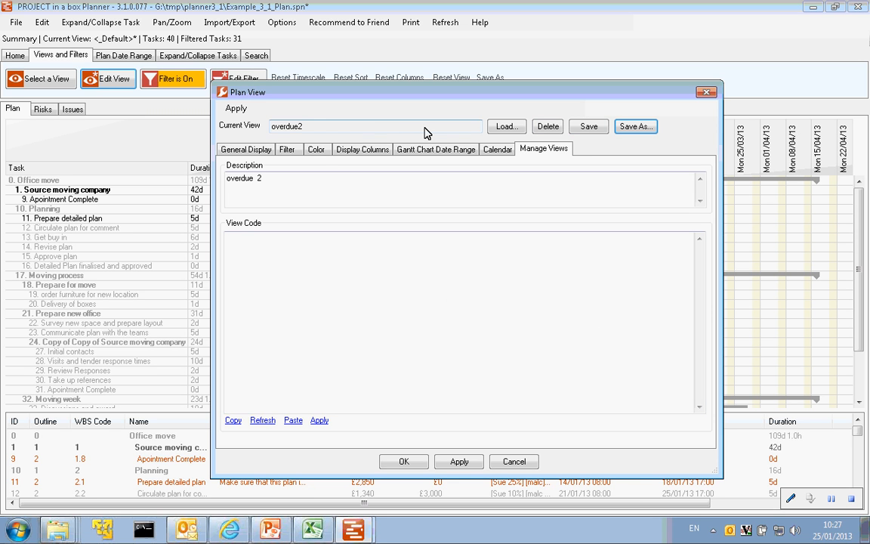
left_click(404, 462)
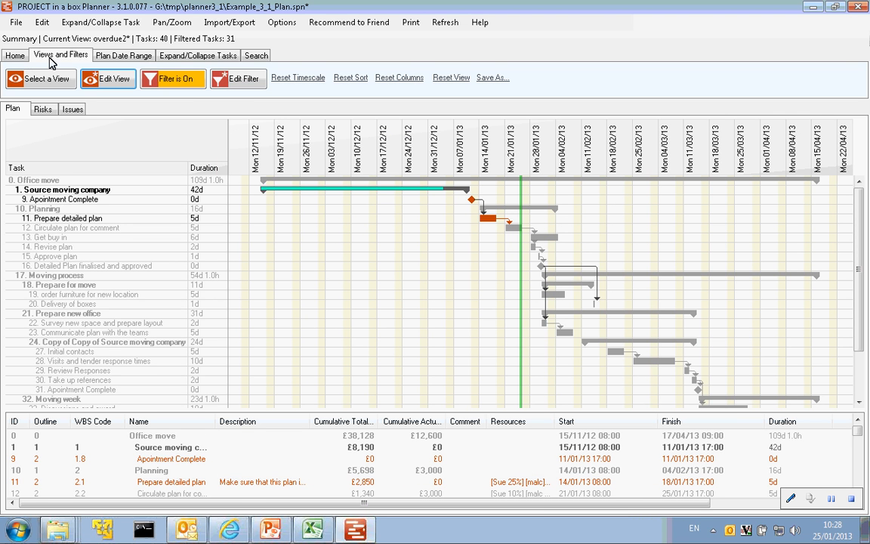
- Switch the plan to the built-in <_Default> view
left_click(53, 80)
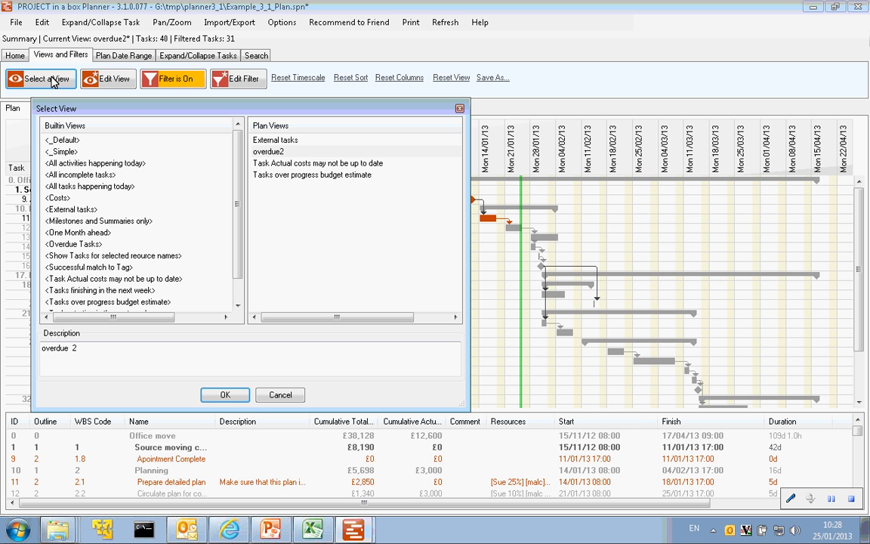
left_click(66, 139)
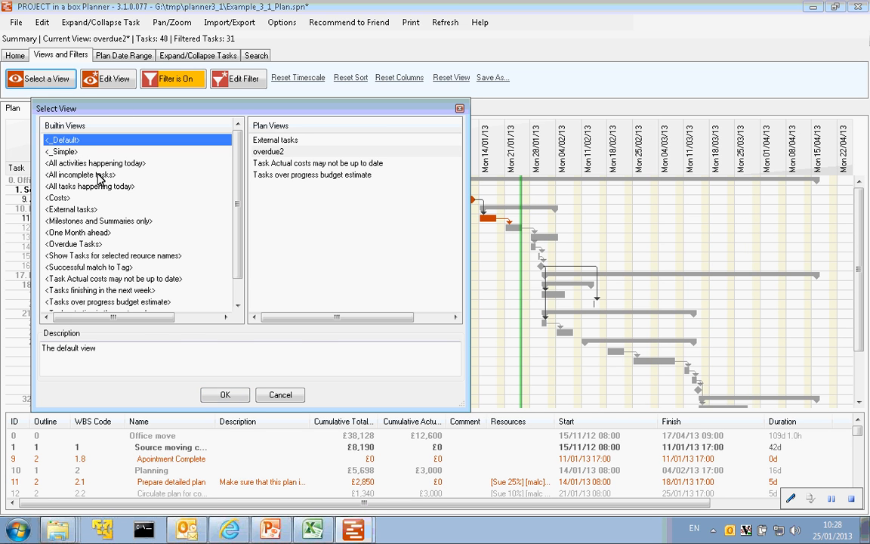
left_click(225, 394)
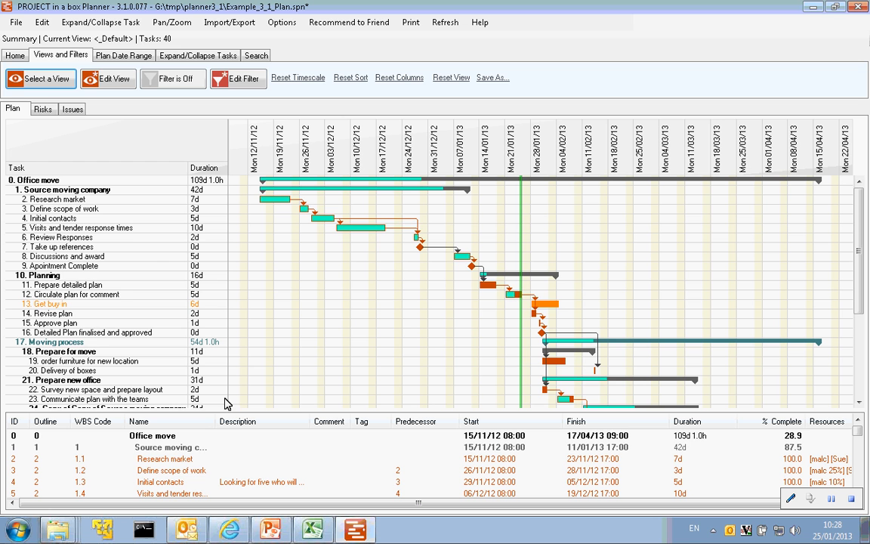
- Load the saved plan view "overdue2"
left_click(60, 82)
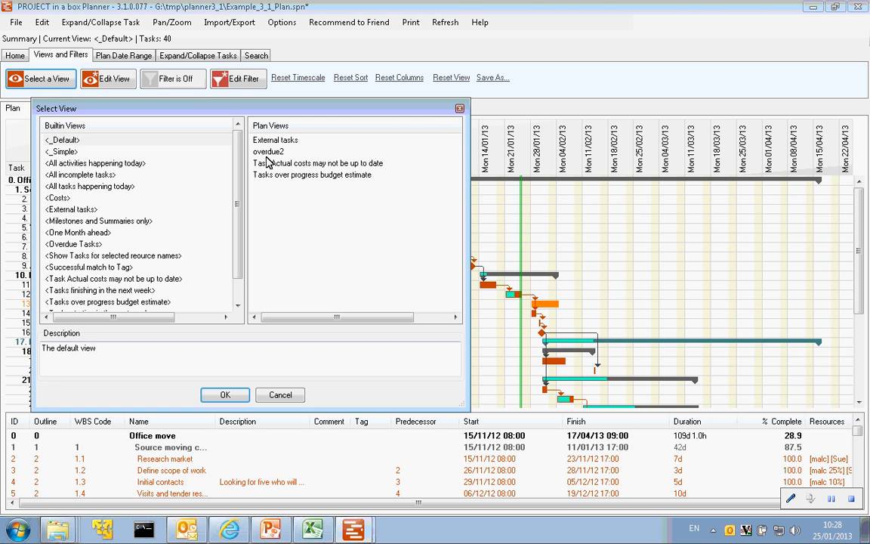
left_click(260, 151)
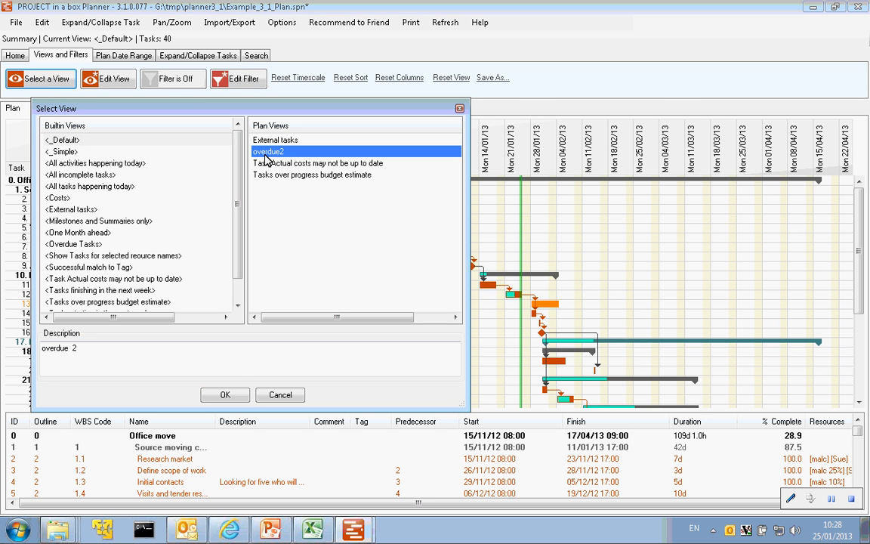
left_click(225, 395)
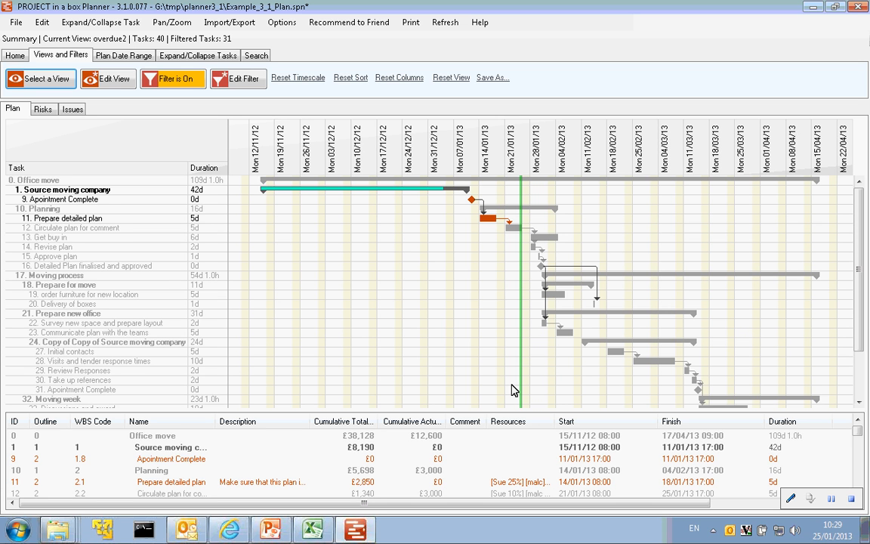
- Open the overdue2 view's settings for inspection and close them, discarding any changes
left_click(111, 85)
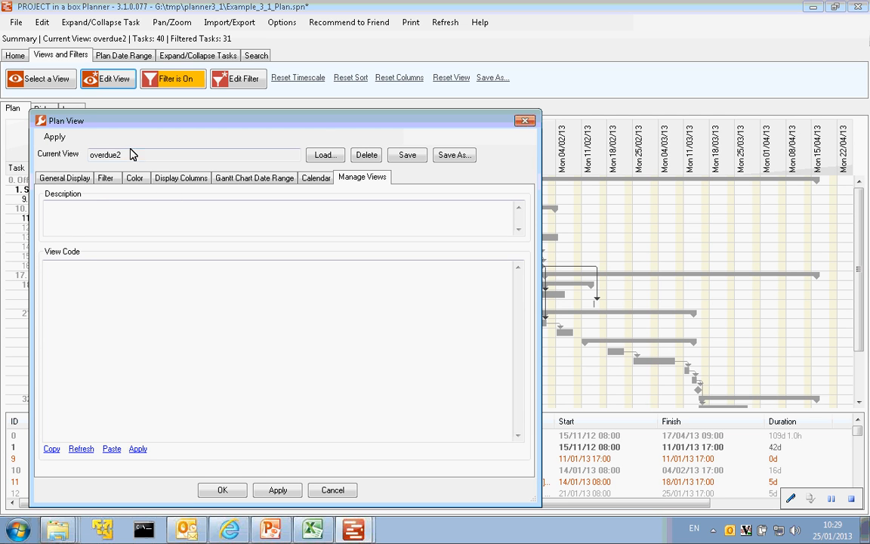
left_click(527, 122)
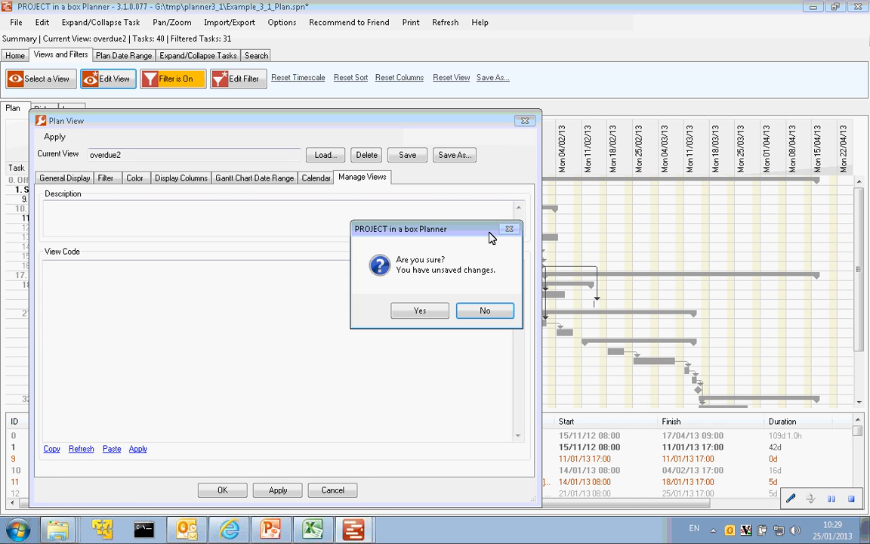
left_click(419, 311)
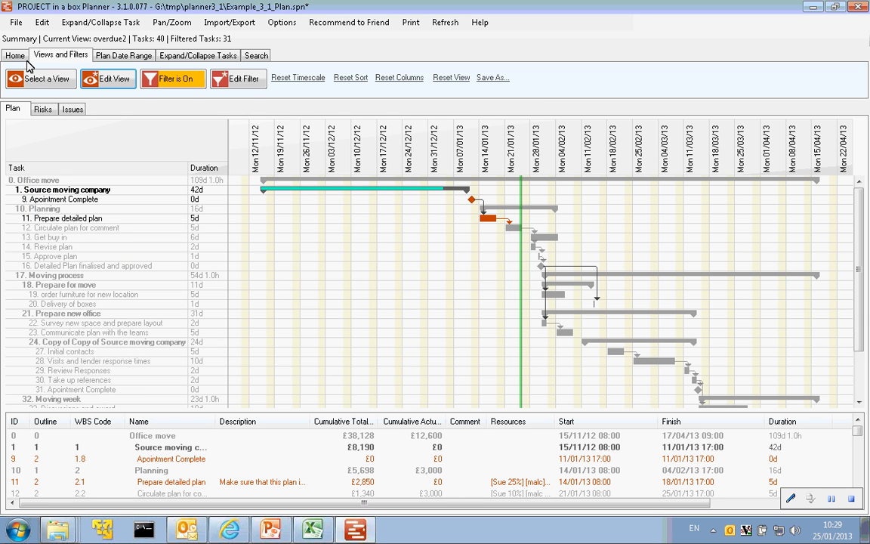
- Check the overdue2 entry and its description among the selectable plan views, leaving without loading a view
left_click(26, 77)
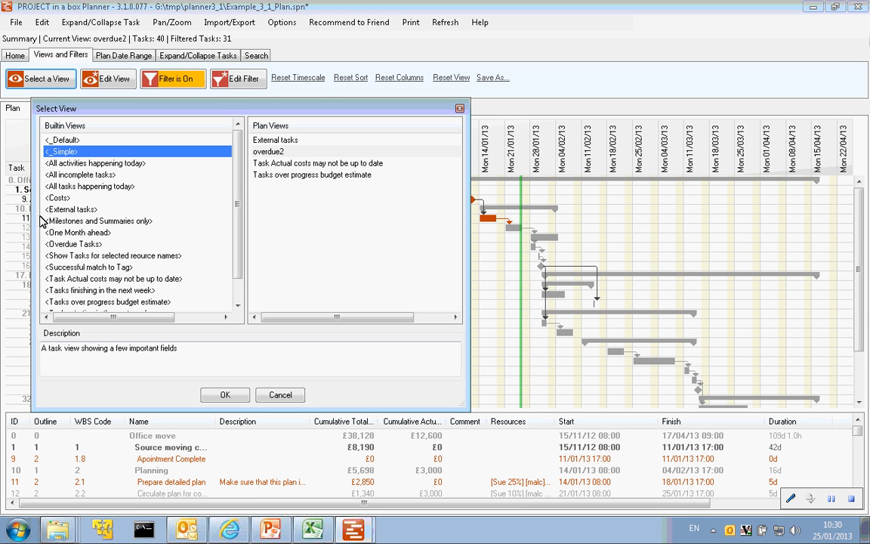
left_click(308, 153)
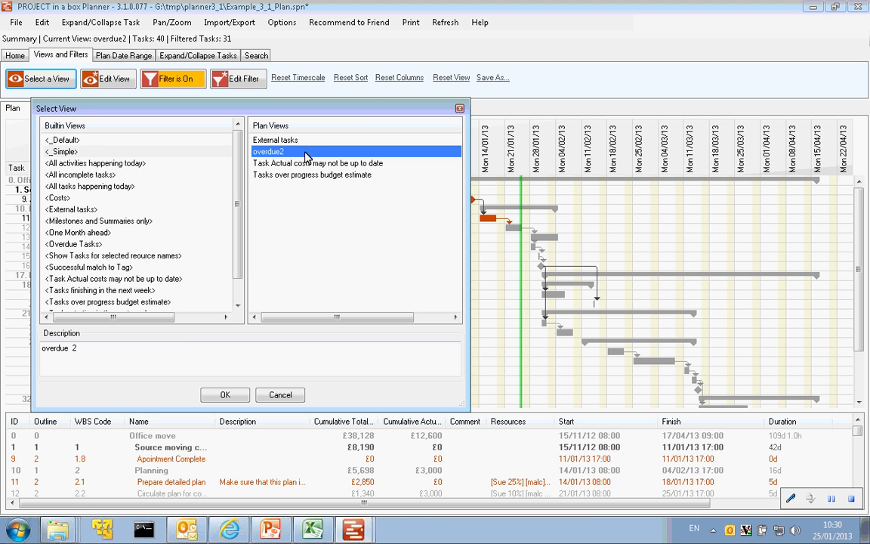
left_click(460, 111)
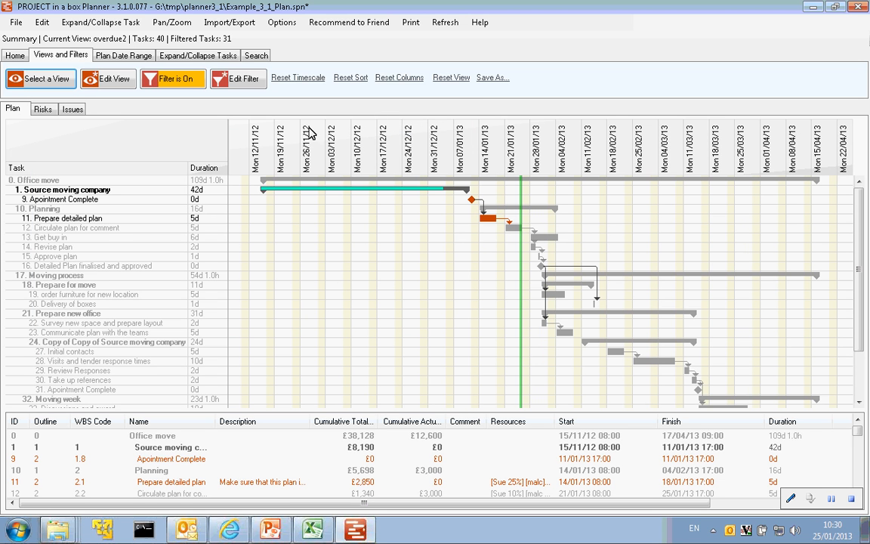
- Review the plan preferences, including the lock settings, and close them without changing anything
left_click(16, 23)
left_click(17, 22)
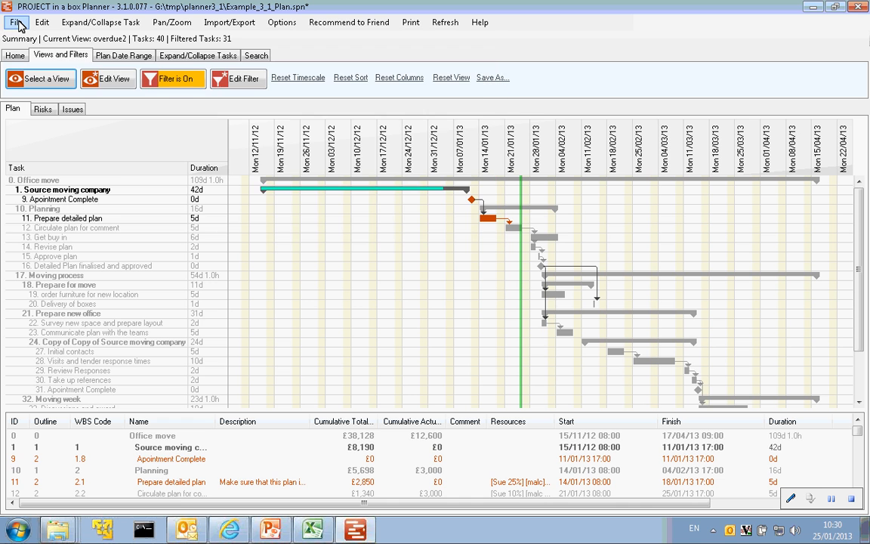
left_click(17, 23)
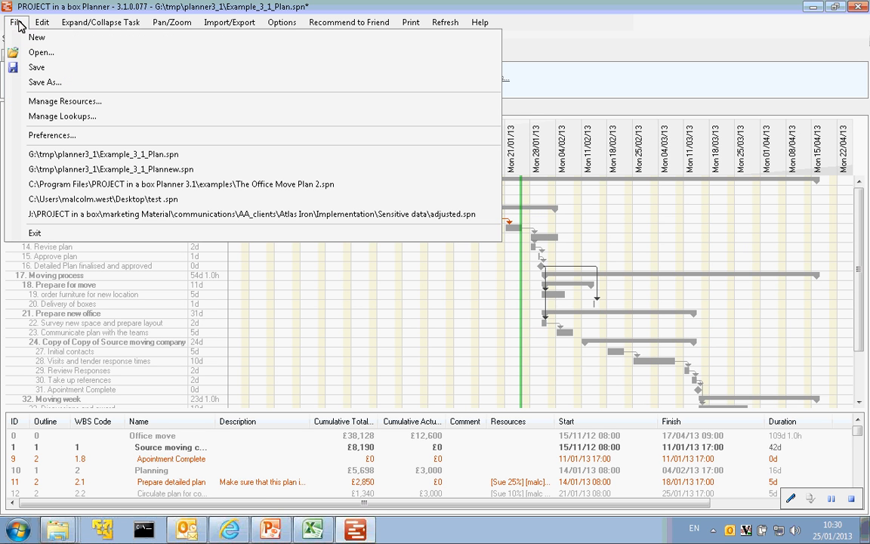
left_click(54, 135)
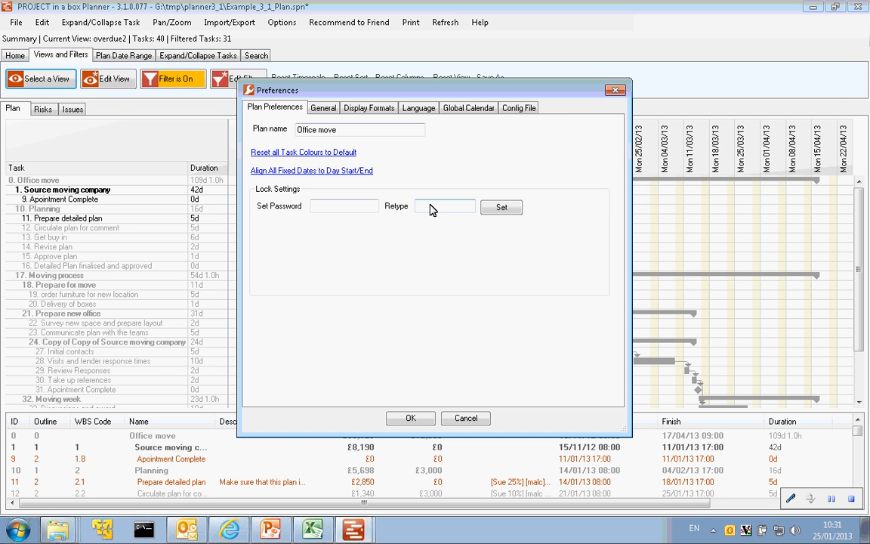
left_click(616, 90)
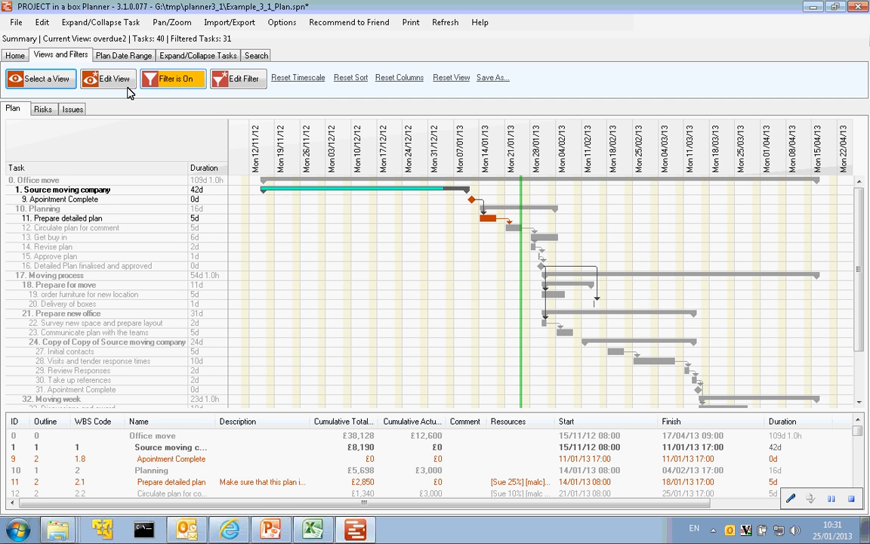
- Turn off the task filter in the overdue2 view
left_click(175, 79)
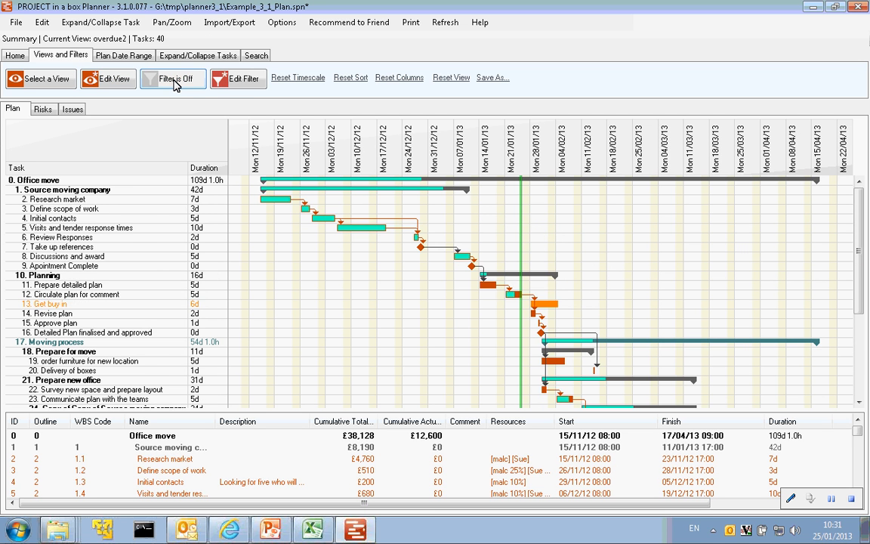
- Toggle the overdue2 task filter on and off, and open the view's settings and close them, discarding any changes
left_click(176, 80)
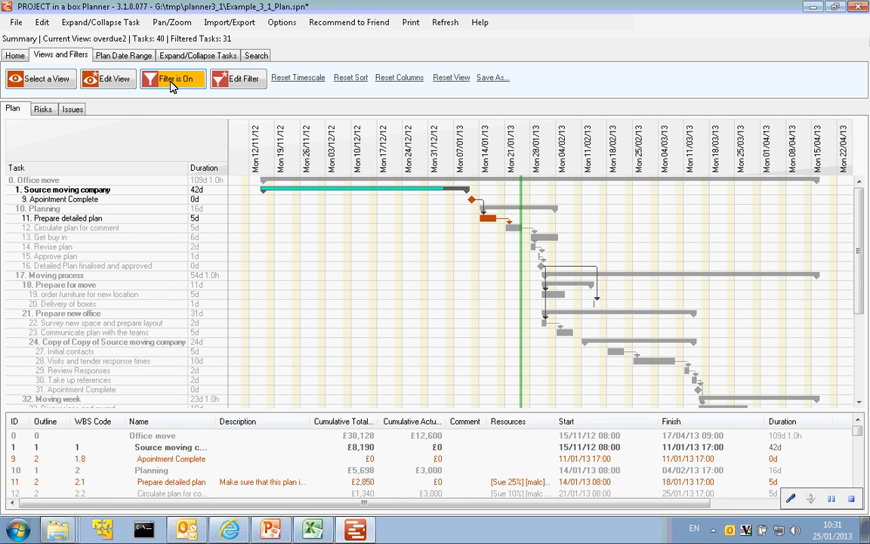
left_click(172, 84)
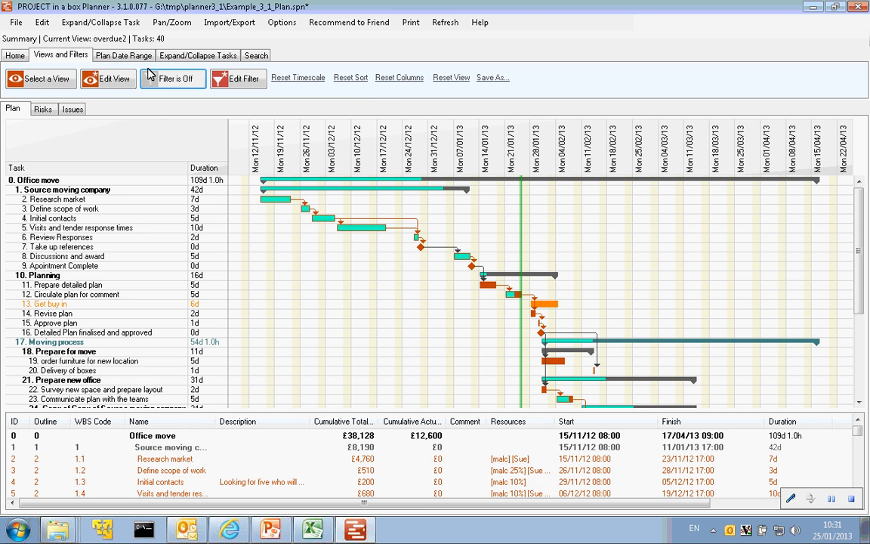
left_click(110, 80)
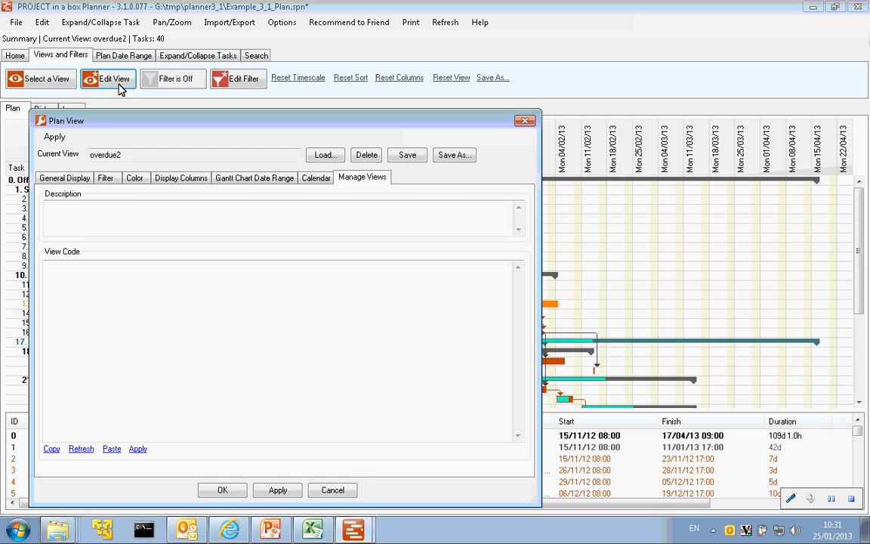
left_click(525, 121)
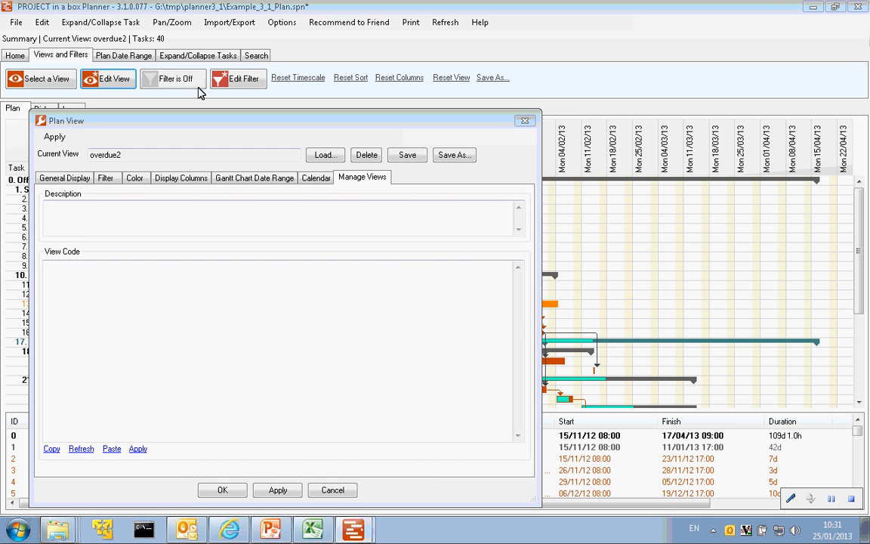
left_click(422, 313)
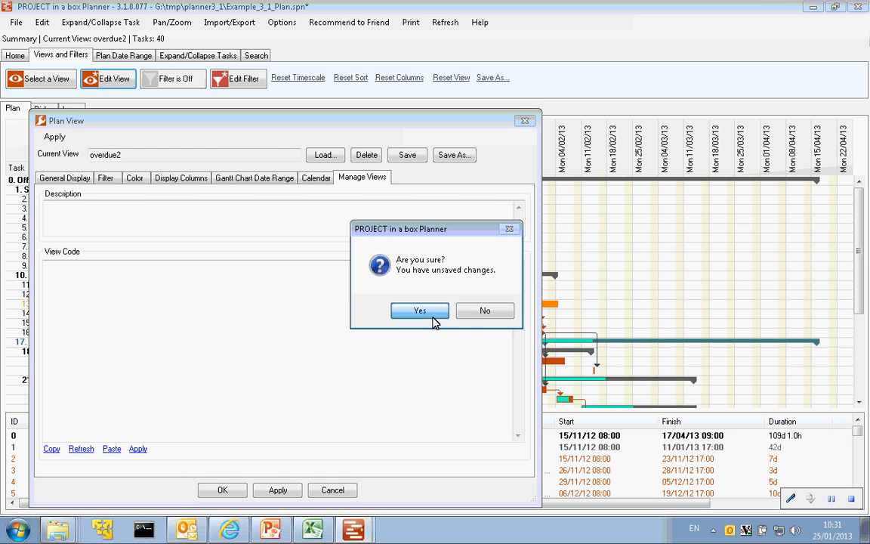
- Turn on the task filter for the overdue2 view
left_click(175, 80)
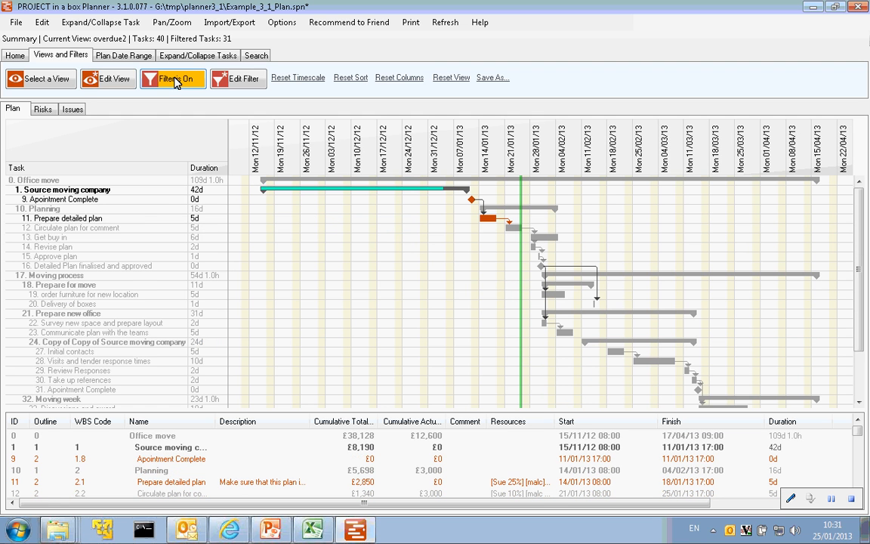
- Set overdue2's manual Gantt chart finish date to 05 February 2013, apply it, and close the settings without saving the view
left_click(106, 80)
left_click(251, 179)
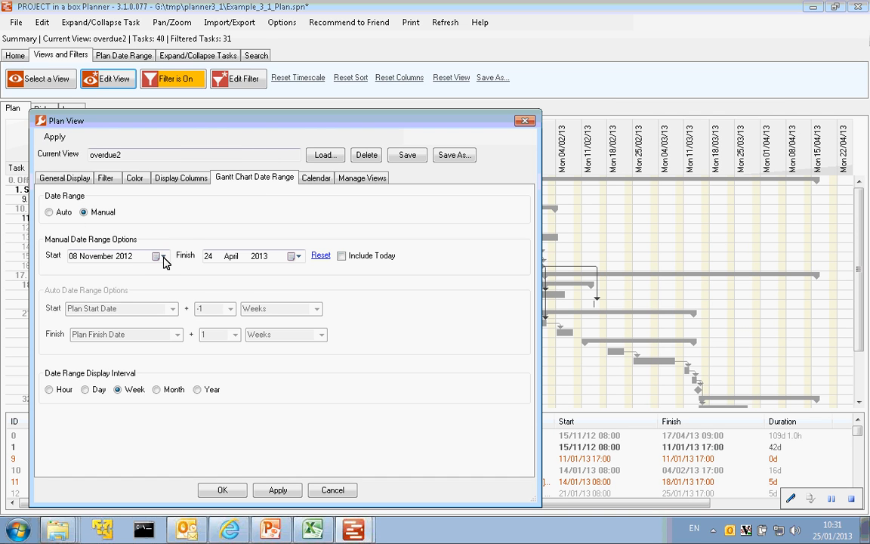
left_click(298, 257)
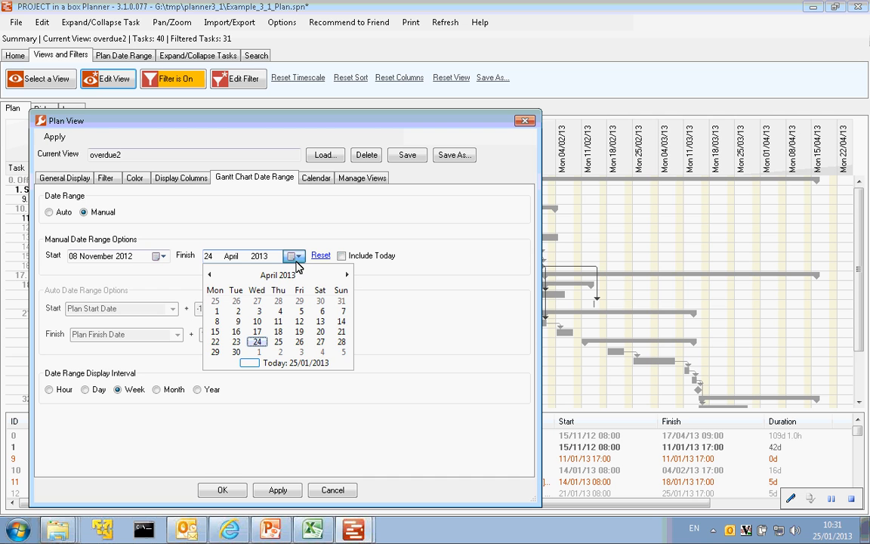
left_click(211, 276)
left_click(211, 276)
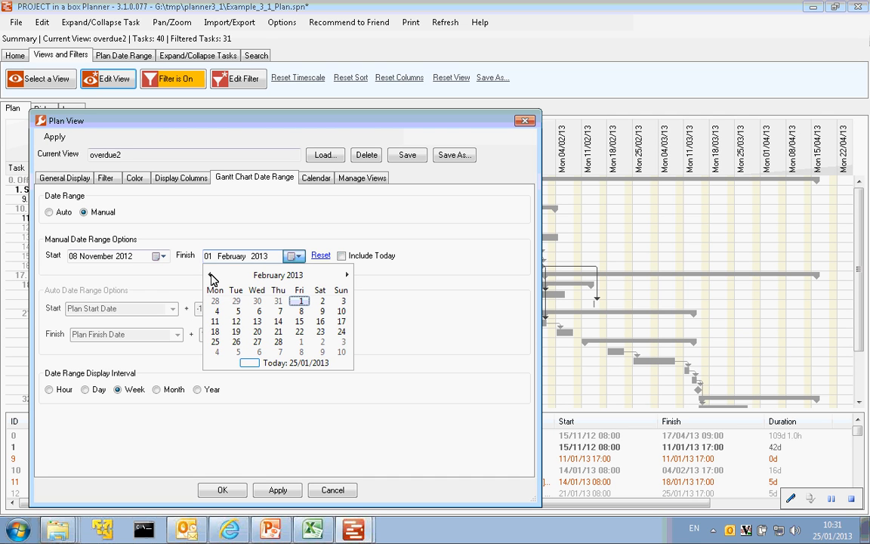
left_click(238, 312)
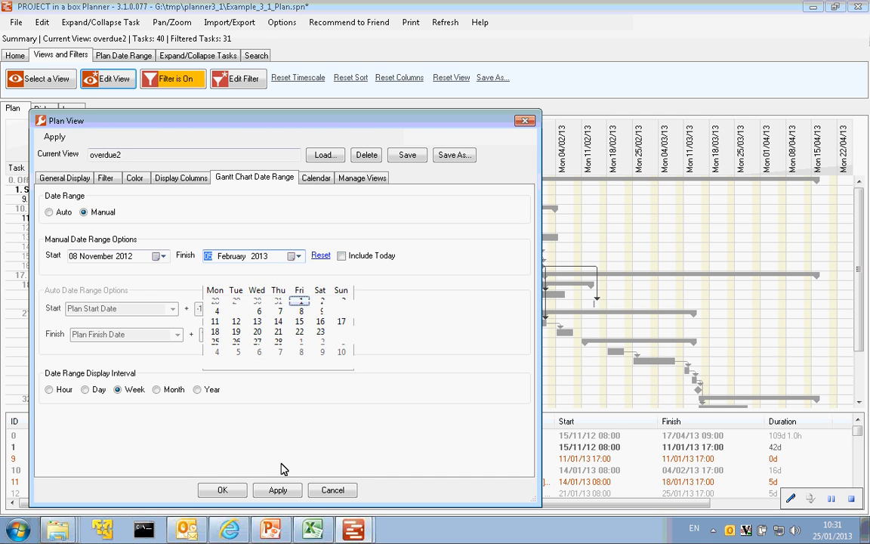
left_click(293, 492)
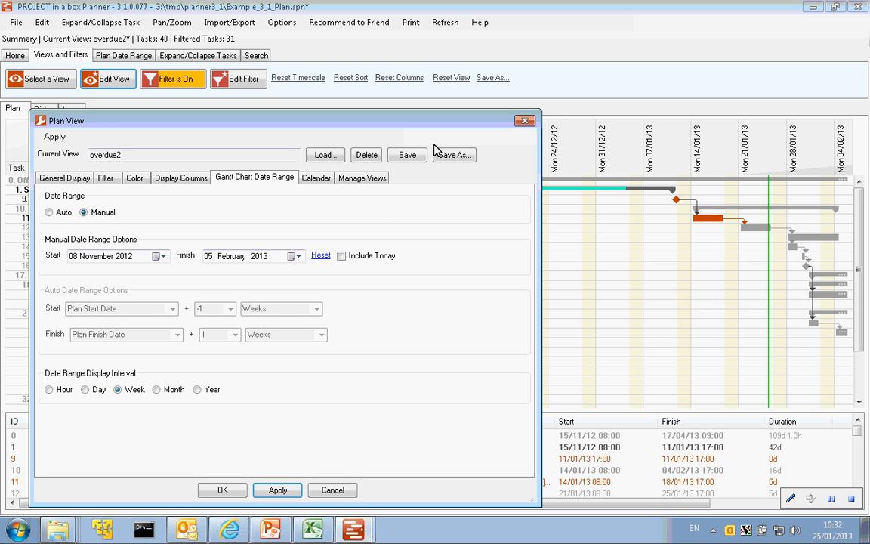
left_click(524, 121)
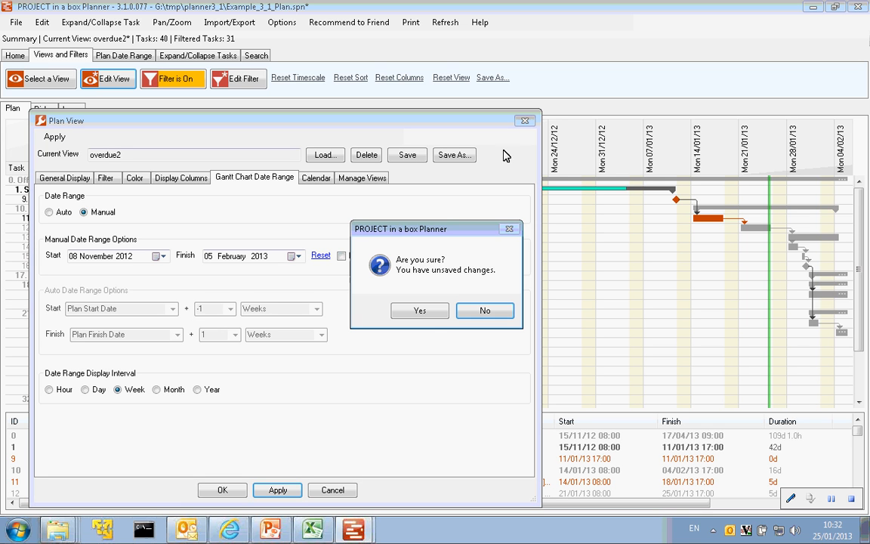
left_click(428, 317)
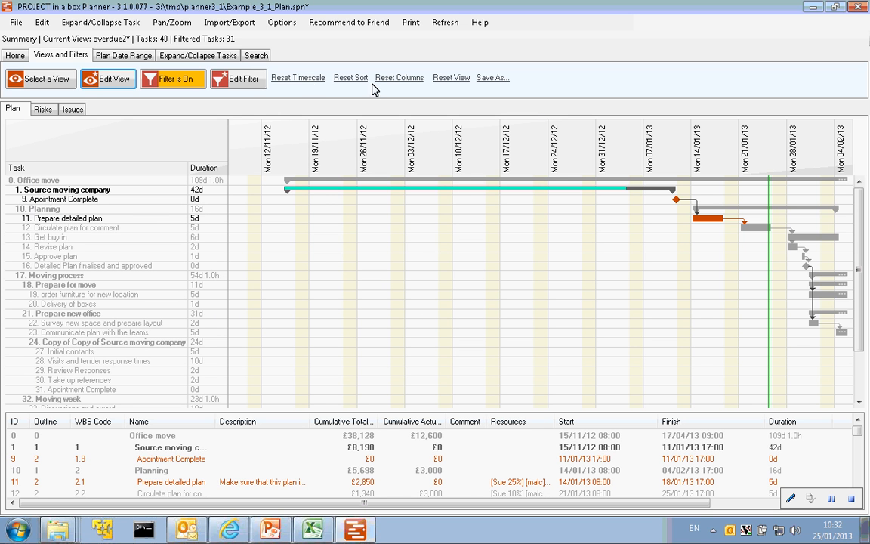
- Reset the Gantt timescale and move the Cumulative Total column in the task table between Start and Finish
left_click(307, 81)
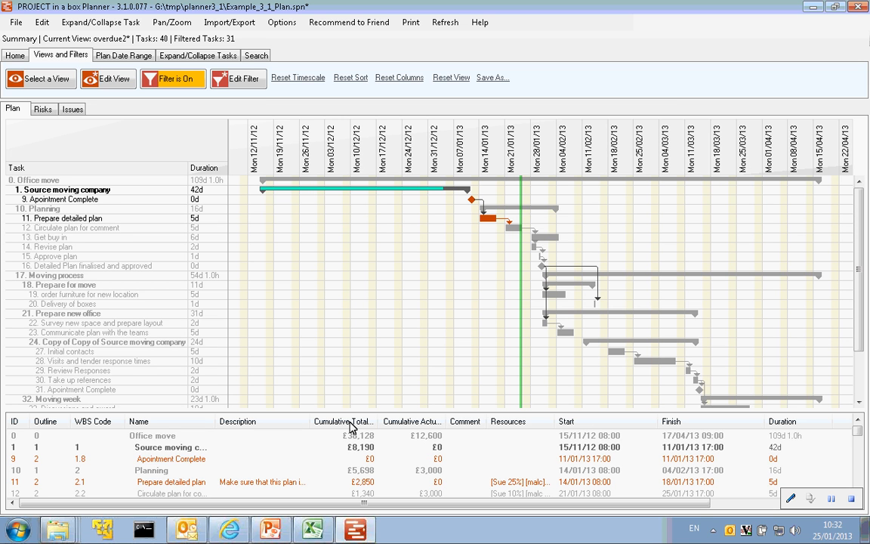
left_click_drag(345, 421, 680, 425)
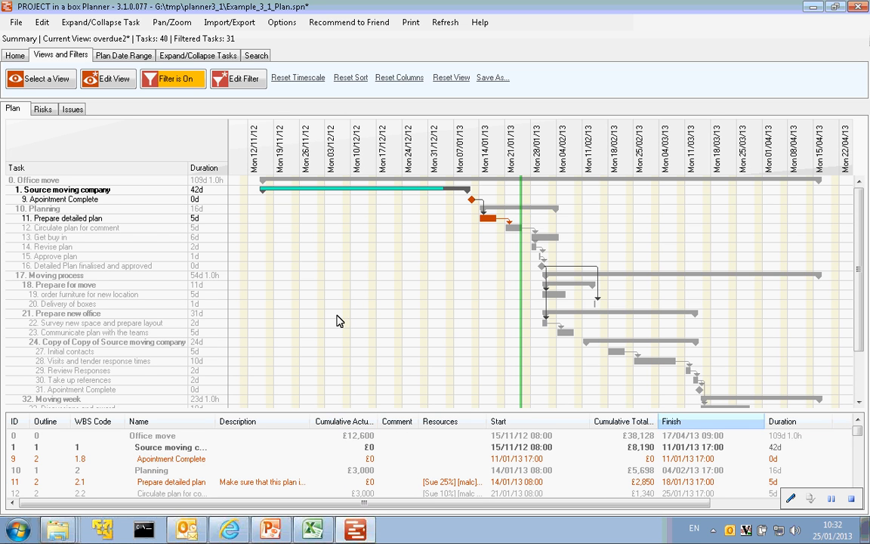